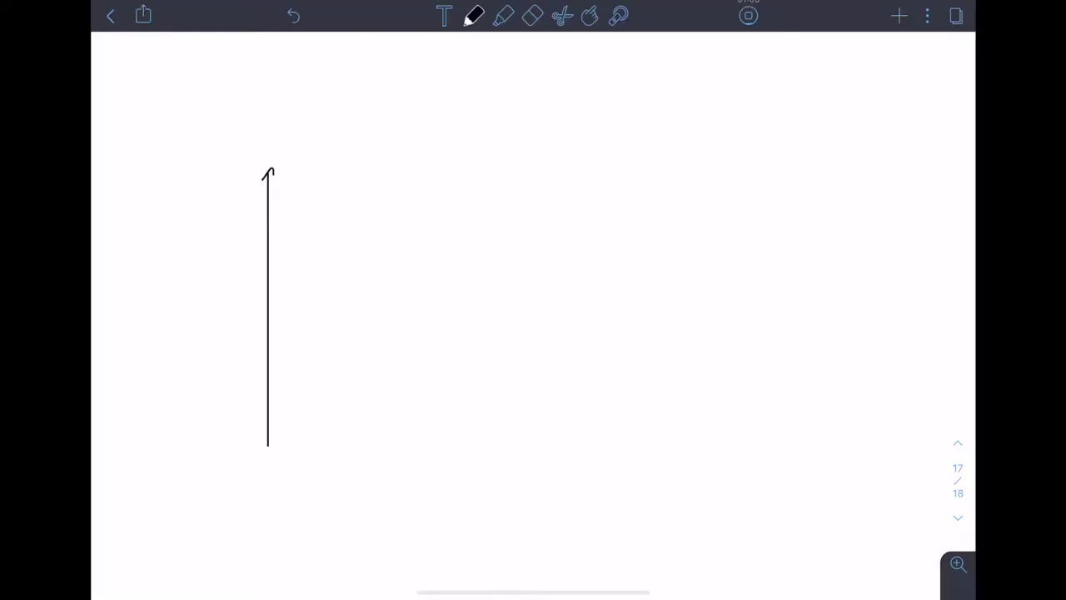
# Step: In red ink, label the price axis 10 and write 'Time frame' beside the time axis
pyautogui.click(473, 15)
pyautogui.click(564, 76)
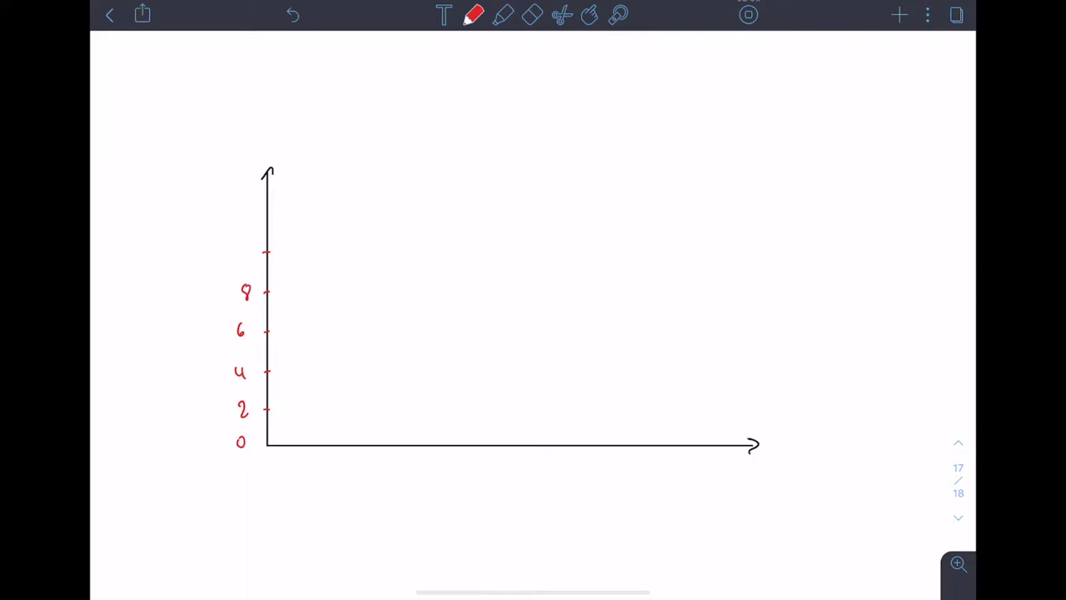
pyautogui.moveTo(238, 243); pyautogui.dragTo(238, 258)
pyautogui.moveTo(250, 243); pyautogui.dragTo(249, 256)
pyautogui.click(474, 15)
pyautogui.click(563, 76)
pyautogui.moveTo(770, 450); pyautogui.dragTo(788, 448)
pyautogui.moveTo(779, 449); pyautogui.dragTo(775, 471)
pyautogui.moveTo(787, 462); pyautogui.dragTo(812, 466)
pyautogui.moveTo(817, 456); pyautogui.dragTo(874, 464)
# Step: Add red tick marks along the time axis and number them 1–4 and 8–12
pyautogui.moveTo(301, 442)
pyautogui.mouseDown()
pyautogui.moveTo(302, 450)
pyautogui.moveTo(342, 451)
pyautogui.mouseUp()
pyautogui.moveTo(380, 441); pyautogui.dragTo(380, 451)
pyautogui.moveTo(568, 442)
pyautogui.mouseDown()
pyautogui.moveTo(567, 450)
pyautogui.moveTo(606, 451)
pyautogui.mouseUp()
pyautogui.moveTo(644, 441); pyautogui.dragTo(644, 450)
pyautogui.moveTo(684, 442); pyautogui.dragTo(683, 450)
pyautogui.moveTo(299, 464)
pyautogui.mouseDown()
pyautogui.moveTo(301, 474)
pyautogui.moveTo(352, 473)
pyautogui.mouseUp()
pyautogui.moveTo(381, 464); pyautogui.dragTo(383, 475)
pyautogui.moveTo(411, 462); pyautogui.dragTo(415, 473)
pyautogui.moveTo(572, 458); pyautogui.dragTo(571, 474)
pyautogui.moveTo(611, 461); pyautogui.dragTo(610, 474)
pyautogui.moveTo(644, 461); pyautogui.dragTo(653, 470)
# Step: Draw an arrow to 'Time frame', list example time frames, and write 'price' on the vertical axis
pyautogui.moveTo(684, 460)
pyautogui.mouseDown()
pyautogui.moveTo(684, 472)
pyautogui.moveTo(736, 471)
pyautogui.mouseUp()
pyautogui.moveTo(796, 518); pyautogui.dragTo(799, 480)
pyautogui.moveTo(737, 528)
pyautogui.mouseDown()
pyautogui.moveTo(737, 542)
pyautogui.moveTo(935, 535)
pyautogui.mouseUp()
pyautogui.moveTo(213, 165)
pyautogui.mouseDown()
pyautogui.moveTo(221, 171)
pyautogui.moveTo(235, 159)
pyautogui.mouseUp()
pyautogui.moveTo(238, 164); pyautogui.dragTo(240, 158)
pyautogui.moveTo(249, 158); pyautogui.dragTo(243, 165)
pyautogui.moveTo(250, 161); pyautogui.dragTo(258, 158)
# Step: Draw the black price curve across the chart
pyautogui.click(473, 14)
pyautogui.click(528, 144)
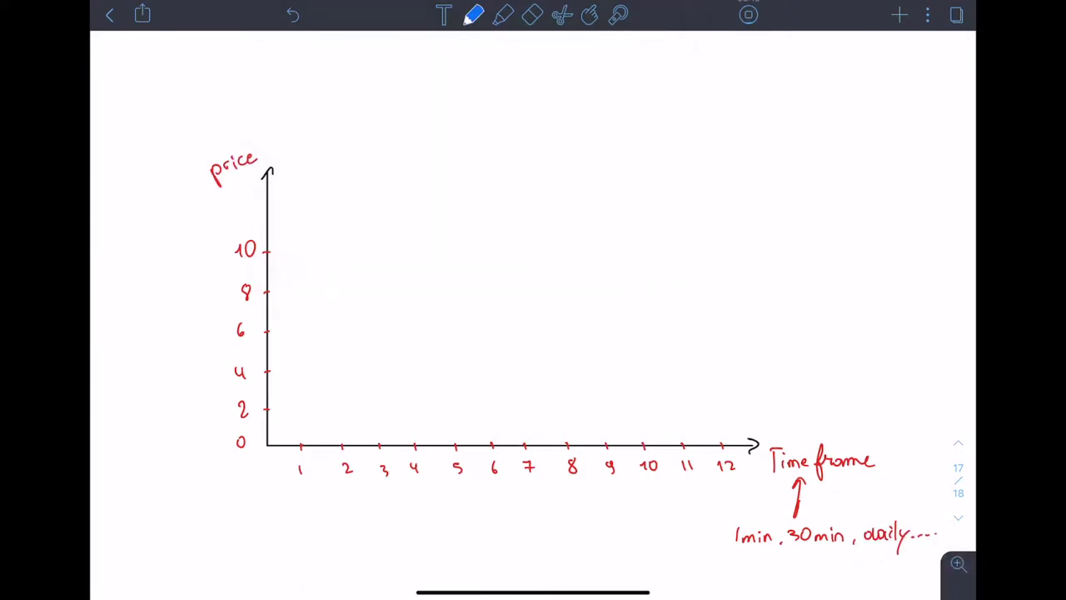
pyautogui.moveTo(268, 409)
pyautogui.mouseDown()
pyautogui.moveTo(322, 339)
pyautogui.moveTo(528, 258)
pyautogui.moveTo(645, 329)
pyautogui.moveTo(806, 355)
pyautogui.mouseUp()
# Step: Write the heading '5period SMA line' in blue and underline it
pyautogui.click(473, 15)
pyautogui.click(528, 145)
pyautogui.moveTo(360, 60); pyautogui.dragTo(367, 80)
pyautogui.moveTo(382, 68)
pyautogui.mouseDown()
pyautogui.moveTo(391, 75)
pyautogui.moveTo(445, 55)
pyautogui.moveTo(480, 71)
pyautogui.moveTo(516, 70)
pyautogui.mouseUp()
pyautogui.moveTo(520, 72); pyautogui.dragTo(576, 67)
pyautogui.moveTo(355, 84); pyautogui.dragTo(584, 77)
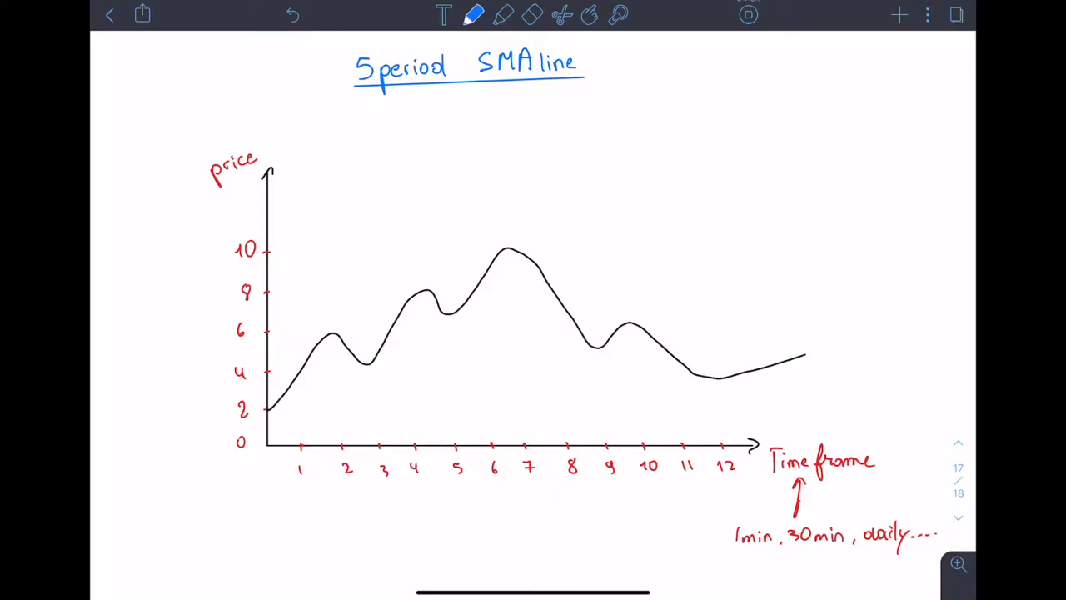
# Step: Write 'at 4' under the heading and draw an arrow up to period 4
pyautogui.moveTo(362, 103); pyautogui.dragTo(366, 99)
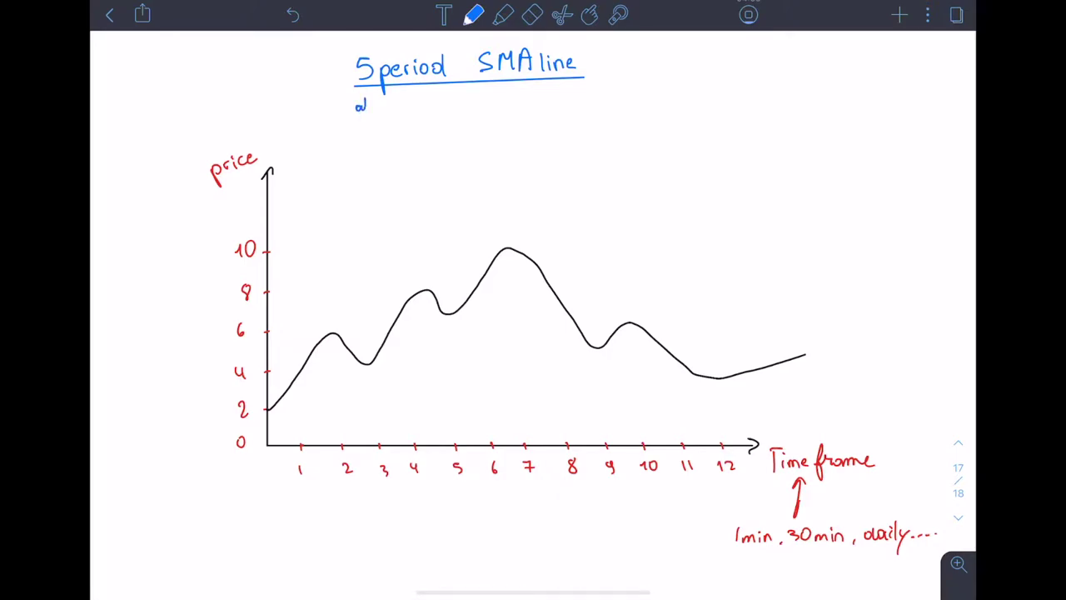
pyautogui.click(385, 99)
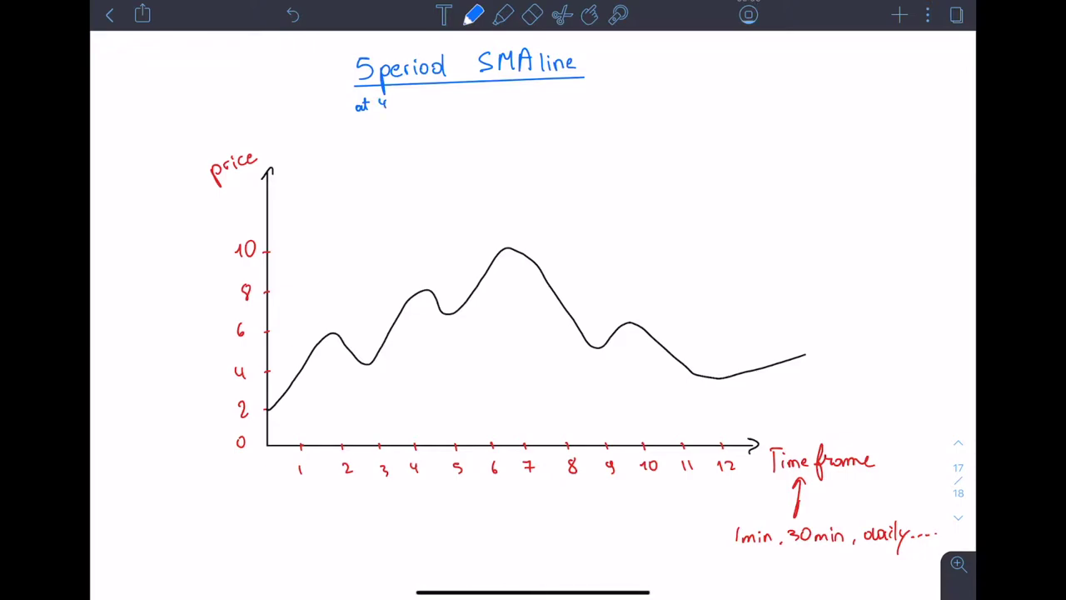
pyautogui.click(397, 105)
pyautogui.moveTo(422, 487); pyautogui.dragTo(433, 524)
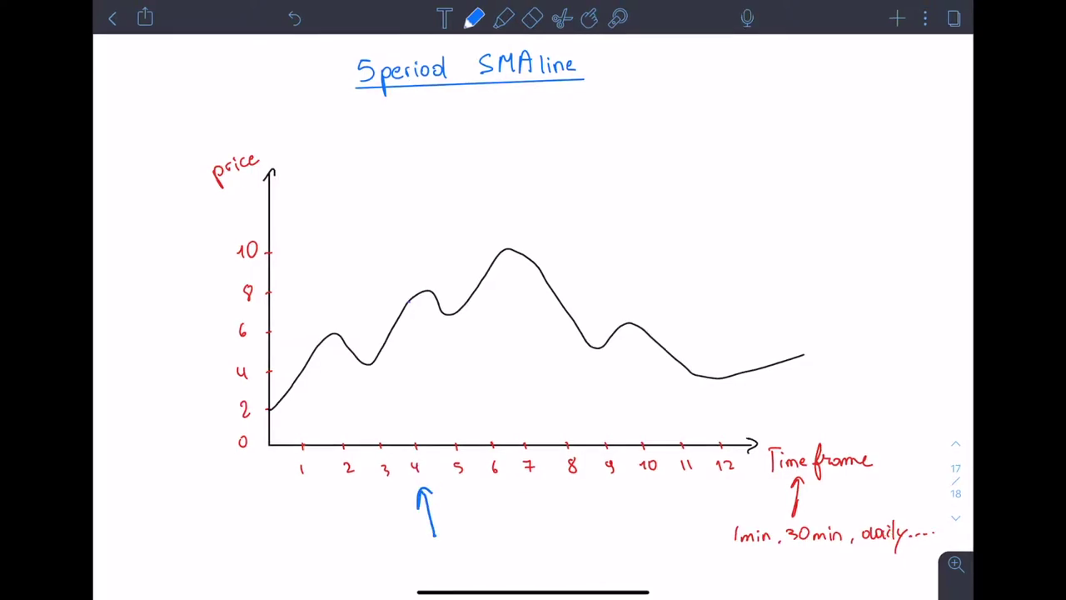
pyautogui.moveTo(382, 110); pyautogui.dragTo(400, 107)
# Step: Start the average fraction with bar, denominator 5 and numerator 8, marking a guide above period 4
pyautogui.click(473, 14)
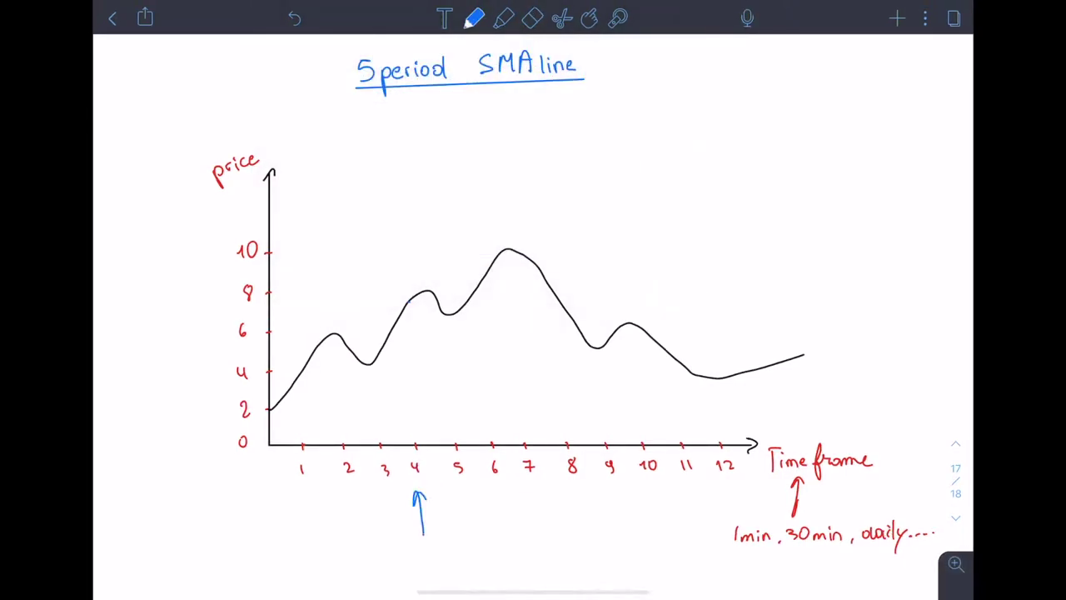
pyautogui.moveTo(375, 114); pyautogui.dragTo(422, 121)
pyautogui.moveTo(405, 496); pyautogui.dragTo(302, 493)
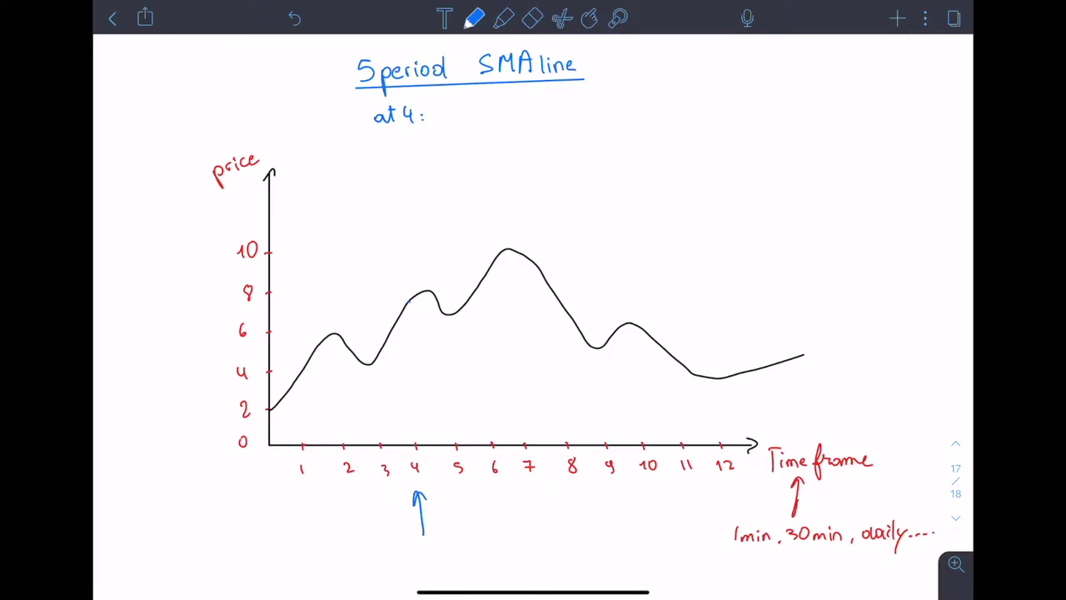
pyautogui.moveTo(447, 123); pyautogui.dragTo(585, 124)
pyautogui.moveTo(522, 134); pyautogui.dragTo(513, 146)
pyautogui.moveTo(415, 417); pyautogui.dragTo(415, 435)
pyautogui.moveTo(463, 103)
pyautogui.mouseDown()
pyautogui.moveTo(456, 118)
pyautogui.moveTo(481, 113)
pyautogui.mouseUp()
# Step: Replace the guide with dashed price guides and add 4 and +6 to the numerator
pyautogui.click(533, 17)
pyautogui.moveTo(409, 321)
pyautogui.mouseDown()
pyautogui.moveTo(415, 440)
pyautogui.moveTo(378, 366)
pyautogui.mouseUp()
pyautogui.moveTo(377, 367); pyautogui.dragTo(288, 372)
pyautogui.moveTo(489, 102); pyautogui.dragTo(493, 120)
pyautogui.click(474, 17)
pyautogui.moveTo(343, 440)
pyautogui.mouseDown()
pyautogui.moveTo(342, 335)
pyautogui.moveTo(287, 333)
pyautogui.mouseUp()
pyautogui.moveTo(503, 110); pyautogui.dragTo(517, 110)
pyautogui.moveTo(526, 100); pyautogui.dragTo(523, 117)
# Step: Remove the temporary guides, mark period 1's price, and complete the numerator with +3+2 =
pyautogui.click(532, 18)
pyautogui.click(474, 17)
pyautogui.moveTo(299, 422); pyautogui.dragTo(300, 431)
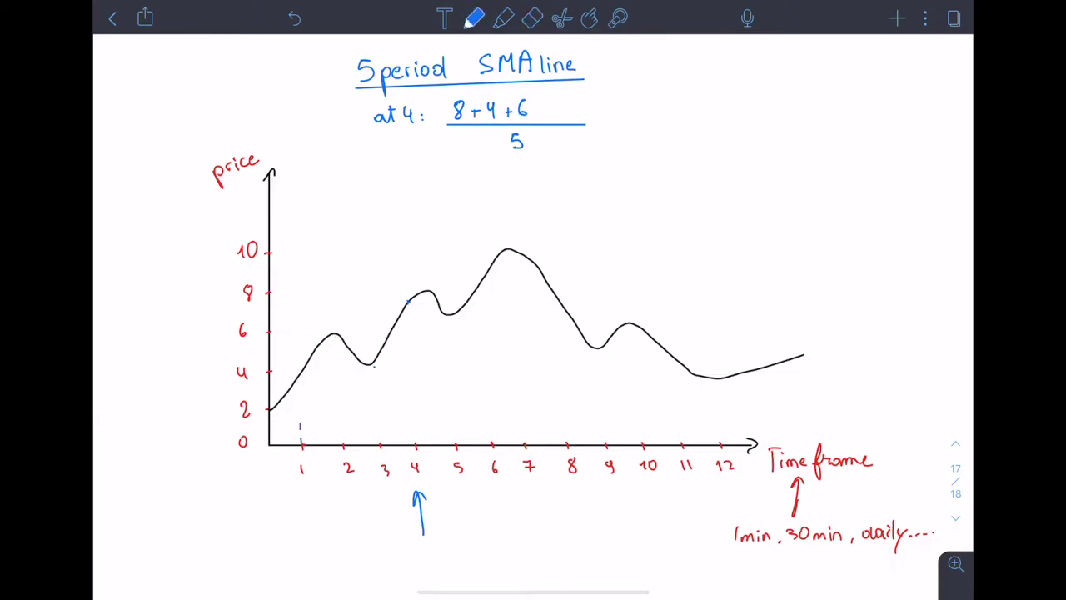
pyautogui.moveTo(568, 110); pyautogui.dragTo(578, 109)
pyautogui.moveTo(573, 105); pyautogui.dragTo(587, 115)
pyautogui.moveTo(595, 116); pyautogui.dragTo(601, 117)
pyautogui.moveTo(594, 122); pyautogui.dragTo(622, 118)
# Step: Write the result 23/5 = 4.6 and box 4.6
pyautogui.moveTo(628, 101)
pyautogui.mouseDown()
pyautogui.moveTo(640, 123)
pyautogui.moveTo(675, 115)
pyautogui.mouseUp()
pyautogui.moveTo(671, 104); pyautogui.dragTo(671, 119)
pyautogui.click(680, 117)
pyautogui.moveTo(686, 103); pyautogui.dragTo(684, 118)
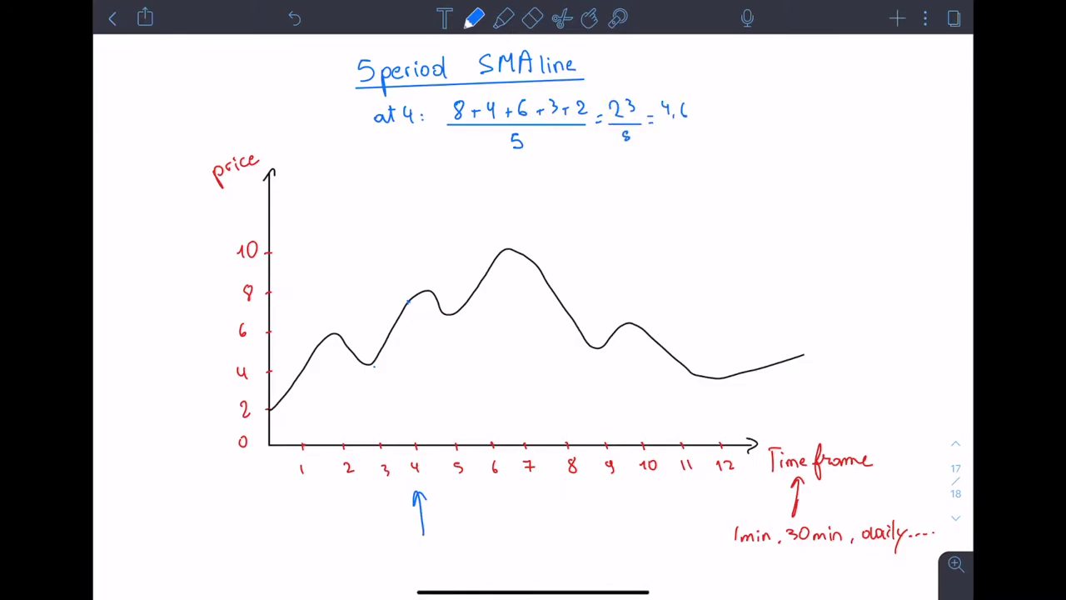
pyautogui.moveTo(657, 98); pyautogui.dragTo(658, 101)
# Step: Extend the level line to the price axis and plot the 4.6 point above period 4
pyautogui.moveTo(321, 360); pyautogui.dragTo(272, 360)
pyautogui.click(416, 358)
pyautogui.click(532, 18)
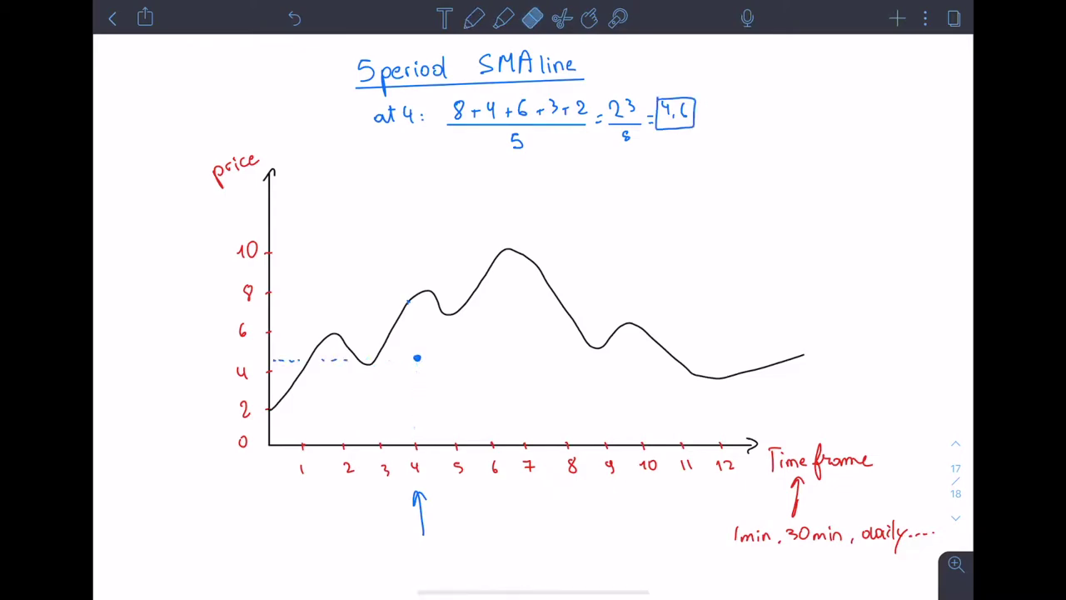
# Step: Erase the leftover dashed guides and stray blue specks from the chart
pyautogui.moveTo(288, 360); pyautogui.dragTo(272, 360)
pyautogui.click(408, 301)
pyautogui.click(474, 17)
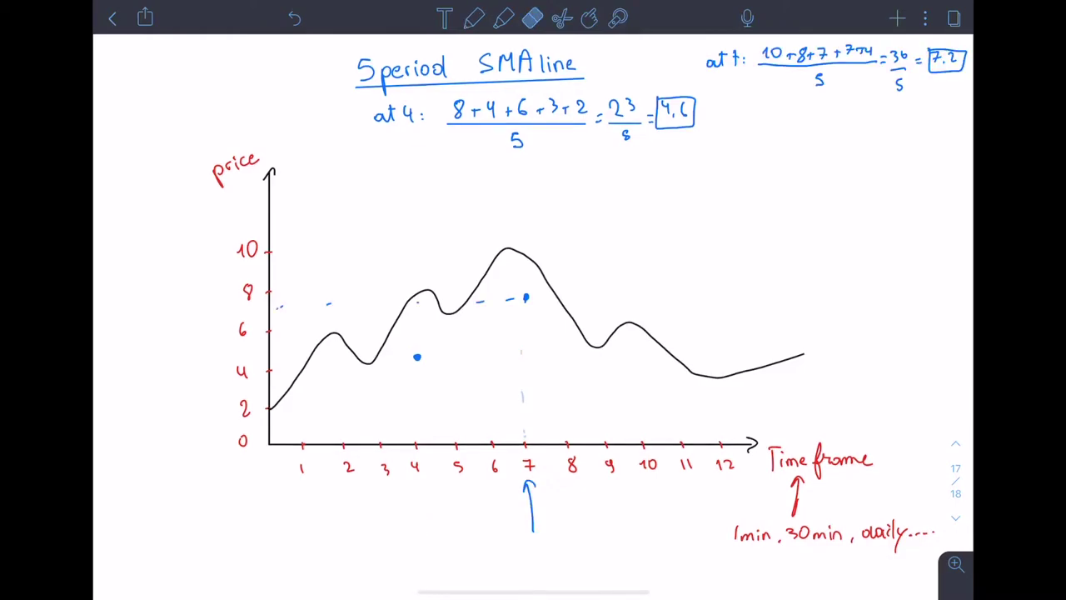
pyautogui.click(533, 17)
pyautogui.moveTo(511, 297); pyautogui.dragTo(475, 297)
pyautogui.moveTo(330, 304); pyautogui.dragTo(278, 307)
pyautogui.click(474, 17)
# Step: Plot SMA dots at periods 1–3, 5, 6 and 8–12, then draw the blue SMA line through them
pyautogui.click(379, 379)
pyautogui.click(341, 390)
pyautogui.click(302, 403)
pyautogui.click(457, 342)
pyautogui.click(498, 319)
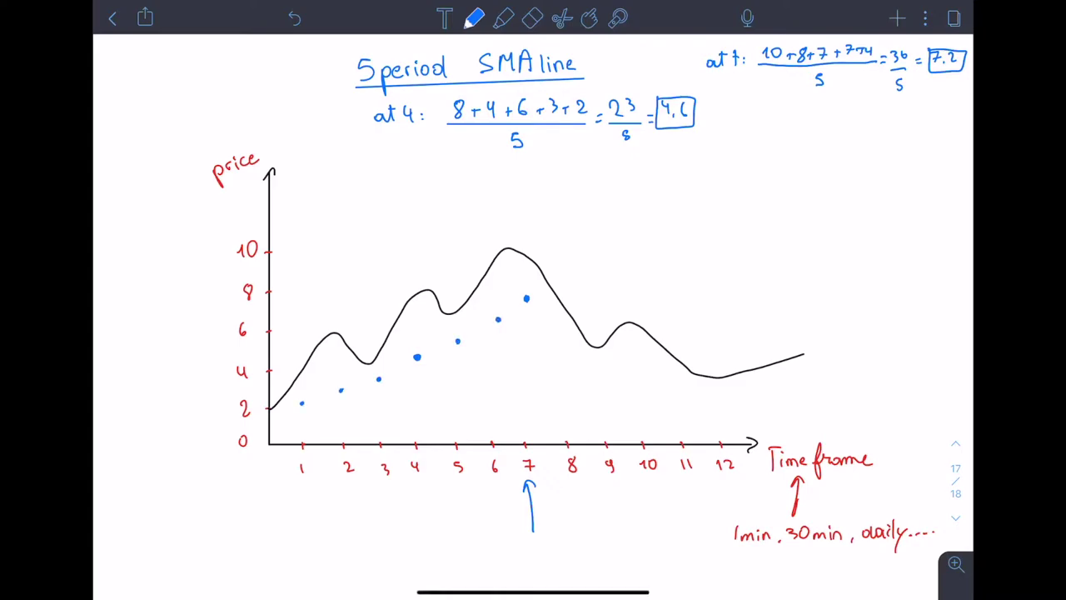
pyautogui.click(571, 293)
pyautogui.click(610, 299)
pyautogui.click(640, 310)
pyautogui.click(679, 322)
pyautogui.click(721, 341)
pyautogui.moveTo(267, 413)
pyautogui.mouseDown()
pyautogui.moveTo(614, 297)
pyautogui.moveTo(786, 346)
pyautogui.mouseUp()
# Step: Write the note about other SMA lines such as 10-period, undoing a stray stroke
pyautogui.click(532, 18)
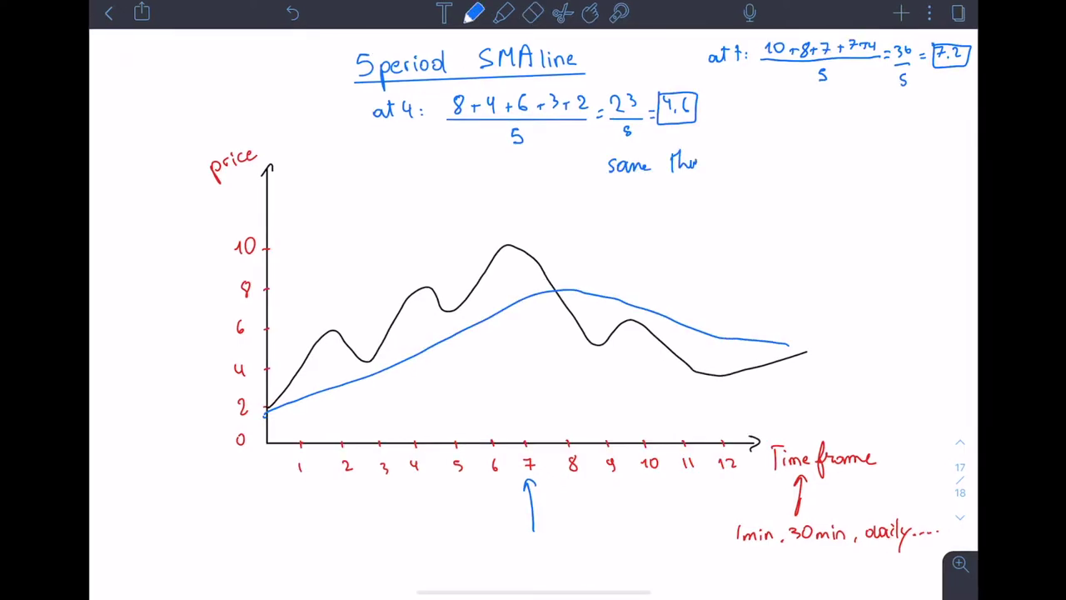
pyautogui.moveTo(696, 162)
pyautogui.mouseDown()
pyautogui.moveTo(933, 141)
pyautogui.moveTo(718, 204)
pyautogui.moveTo(936, 185)
pyautogui.moveTo(642, 226)
pyautogui.moveTo(924, 233)
pyautogui.moveTo(682, 248)
pyautogui.moveTo(937, 272)
pyautogui.moveTo(754, 234)
pyautogui.mouseUp()
pyautogui.hotkey('ctrl', 'z')
pyautogui.click(533, 12)
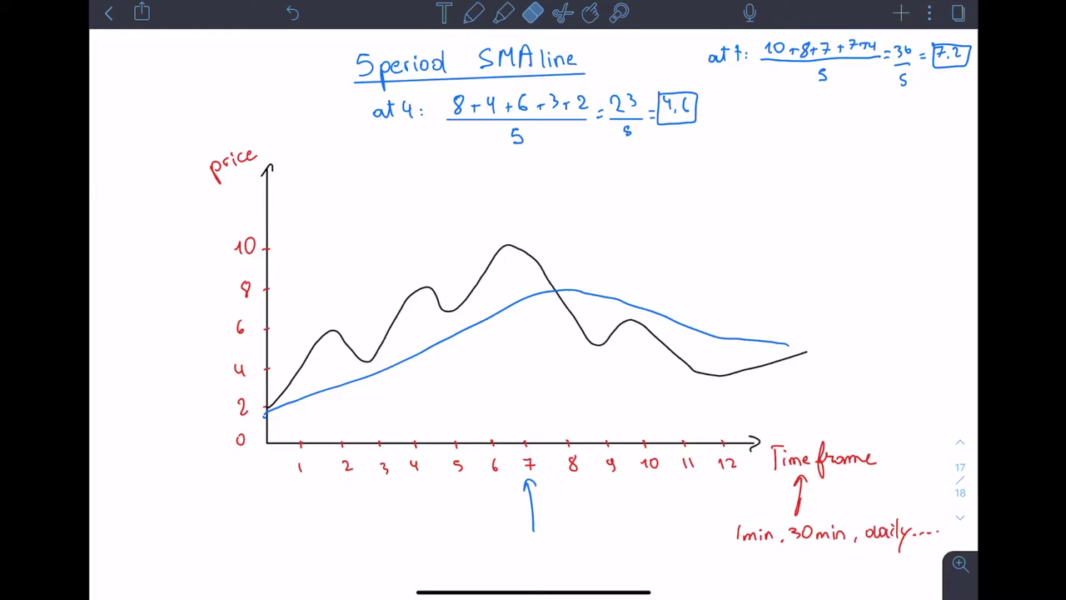
# Step: Write 'SMA v EMA' above the chart, boxed, with EMA boxed separately
pyautogui.click(474, 12)
pyautogui.moveTo(651, 171); pyautogui.dragTo(632, 195)
pyautogui.moveTo(657, 196)
pyautogui.mouseDown()
pyautogui.moveTo(665, 171)
pyautogui.moveTo(692, 195)
pyautogui.mouseUp()
pyautogui.moveTo(683, 196); pyautogui.dragTo(700, 170)
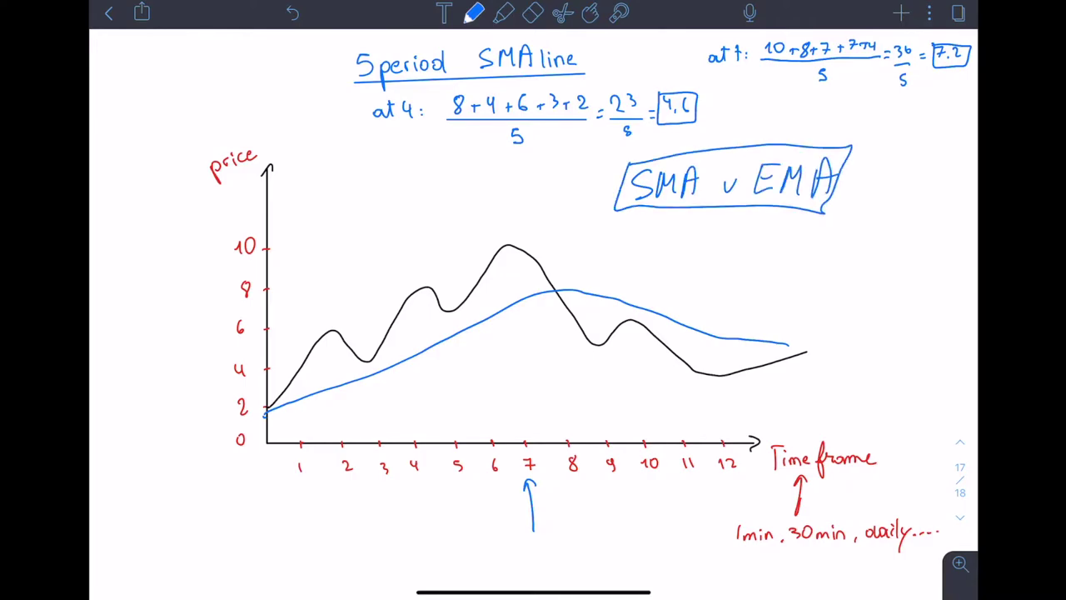
pyautogui.moveTo(583, 92); pyautogui.dragTo(460, 95)
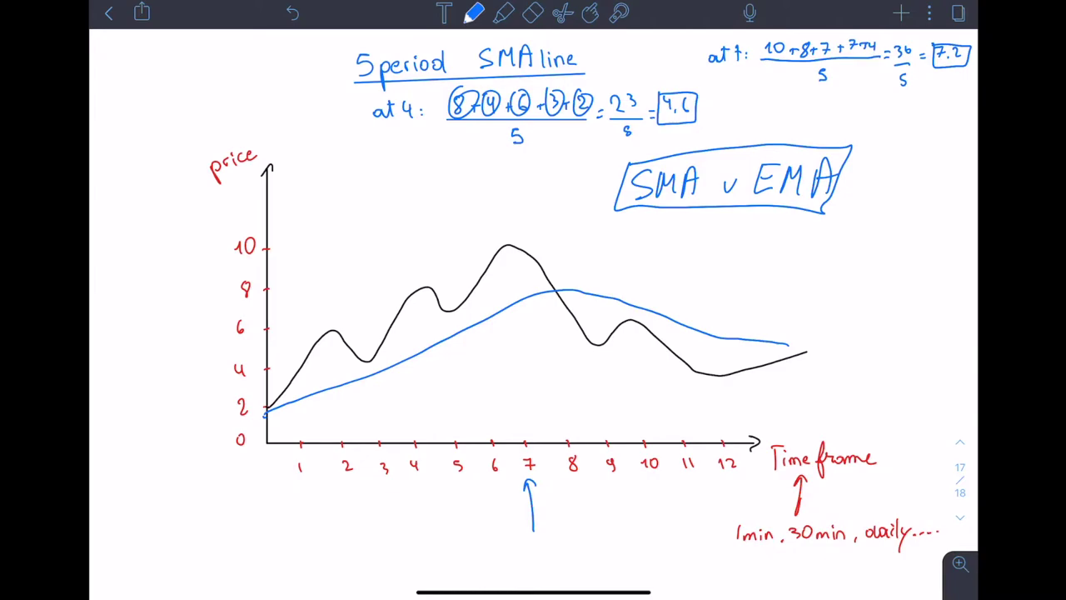
pyautogui.moveTo(760, 140)
pyautogui.mouseDown()
pyautogui.moveTo(746, 210)
pyautogui.moveTo(870, 135)
pyautogui.moveTo(774, 132)
pyautogui.mouseUp()
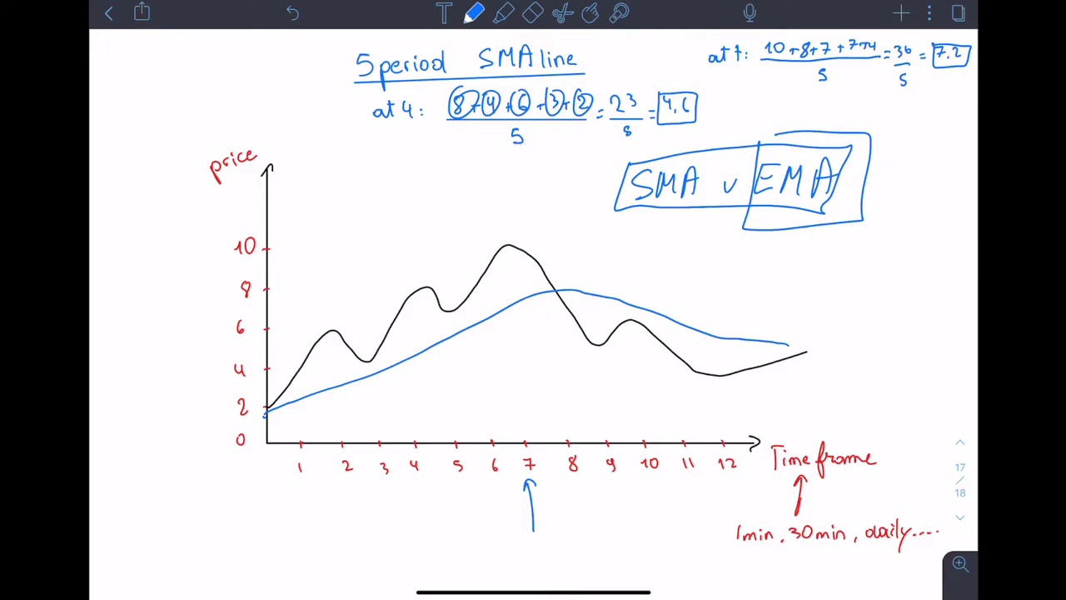
# Step: Draw an arrow up to the fraction bar, then undo it
pyautogui.moveTo(585, 160); pyautogui.dragTo(581, 130)
pyautogui.moveTo(575, 139); pyautogui.dragTo(586, 138)
pyautogui.hotkey('ctrl', 'z')
pyautogui.hotkey('ctrl', 'z')
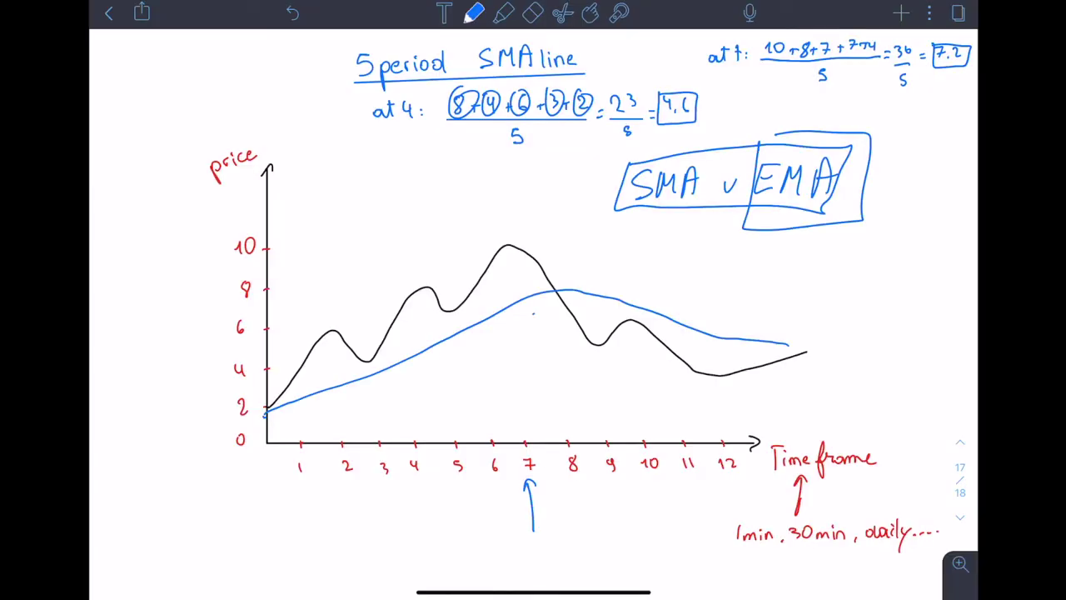
# Step: Trace EMA in red, add a red arrow under the SMA formula, and draw the red EMA curve
pyautogui.click(474, 11)
pyautogui.moveTo(770, 162)
pyautogui.mouseDown()
pyautogui.moveTo(758, 189)
pyautogui.moveTo(804, 197)
pyautogui.mouseUp()
pyautogui.moveTo(808, 200); pyautogui.dragTo(833, 159)
pyautogui.moveTo(579, 164)
pyautogui.mouseDown()
pyautogui.moveTo(578, 131)
pyautogui.moveTo(590, 147)
pyautogui.mouseUp()
pyautogui.moveTo(267, 409)
pyautogui.mouseDown()
pyautogui.moveTo(478, 304)
pyautogui.moveTo(858, 312)
pyautogui.mouseUp()
# Step: Write 'real example' above the chart and underline it
pyautogui.moveTo(343, 177)
pyautogui.mouseDown()
pyautogui.moveTo(398, 188)
pyautogui.moveTo(515, 180)
pyautogui.mouseUp()
pyautogui.moveTo(325, 210); pyautogui.dragTo(540, 184)
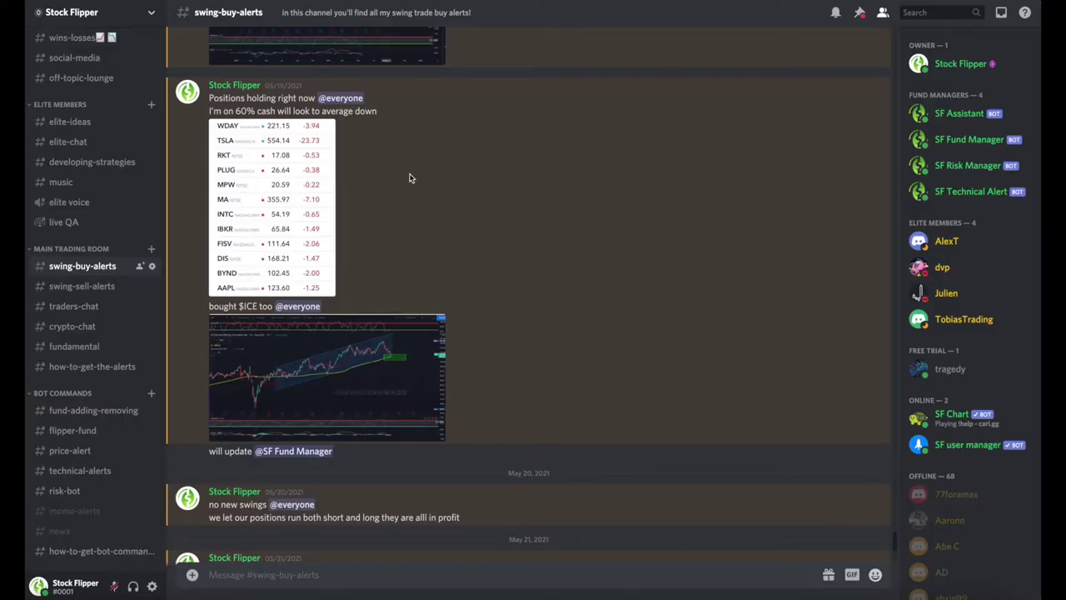
pyautogui.scroll(5, 409, 178)
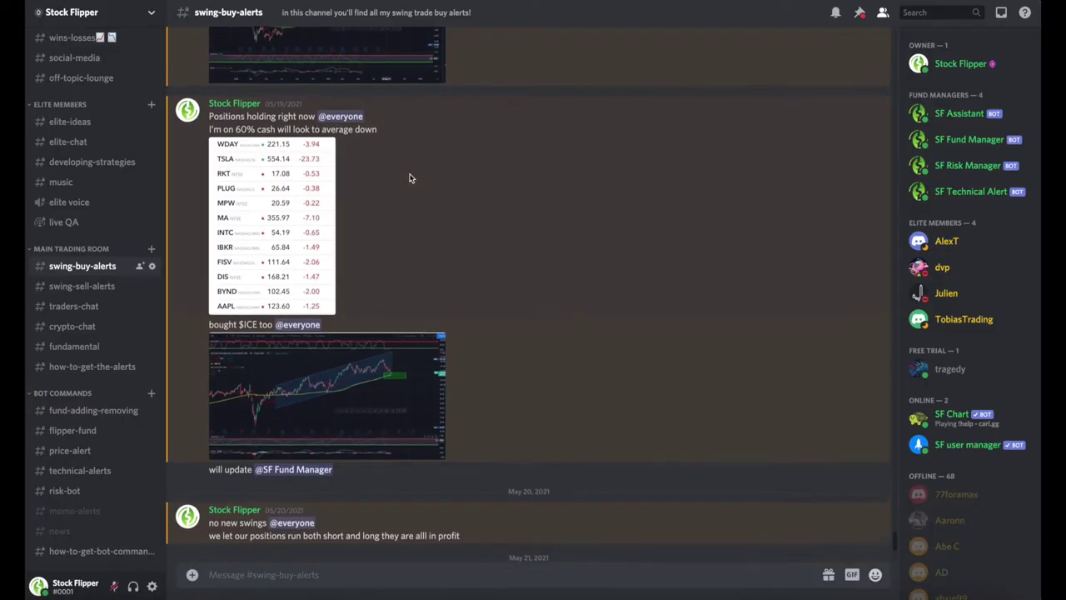
pyautogui.scroll(3, 409, 178)
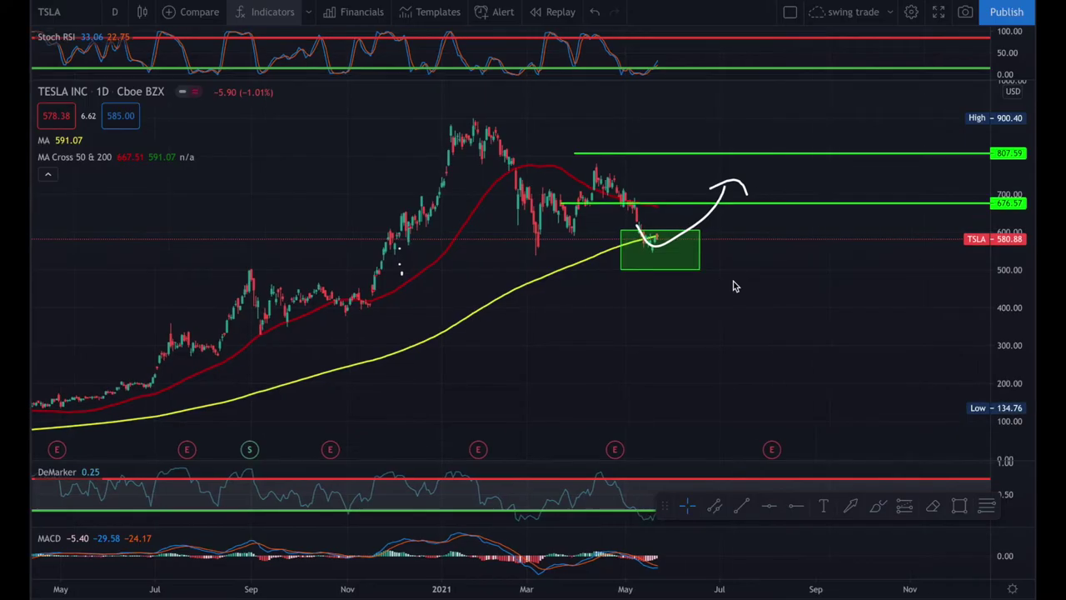
pyautogui.scroll(3, 733, 286)
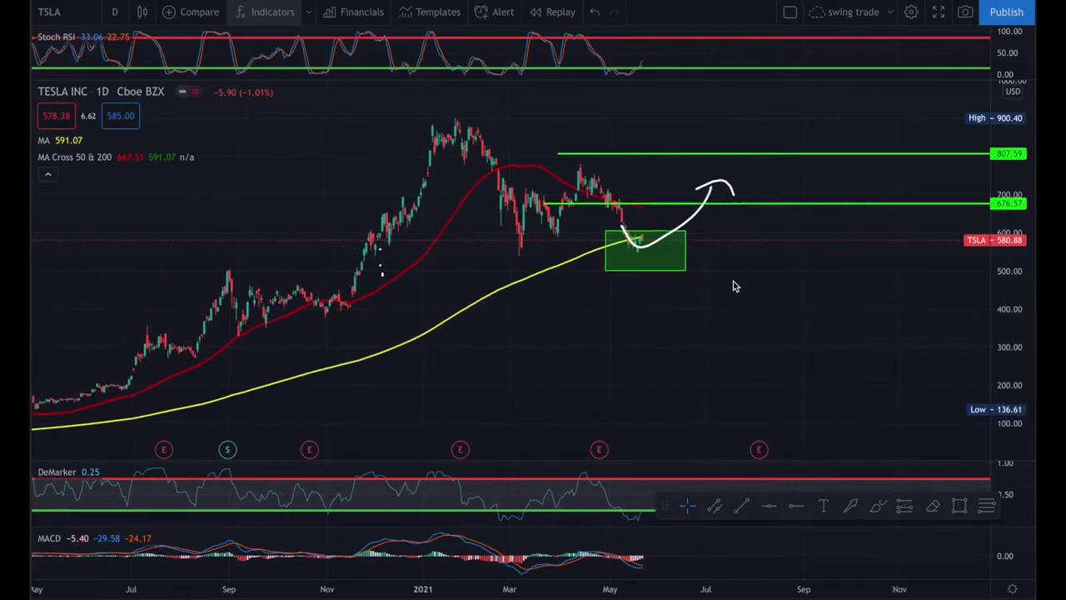
# Step: Reposition the green TSLA buy zone to about 503–608, on the dip at the yellow 200-period MA
pyautogui.scroll(-5, 525, 323)
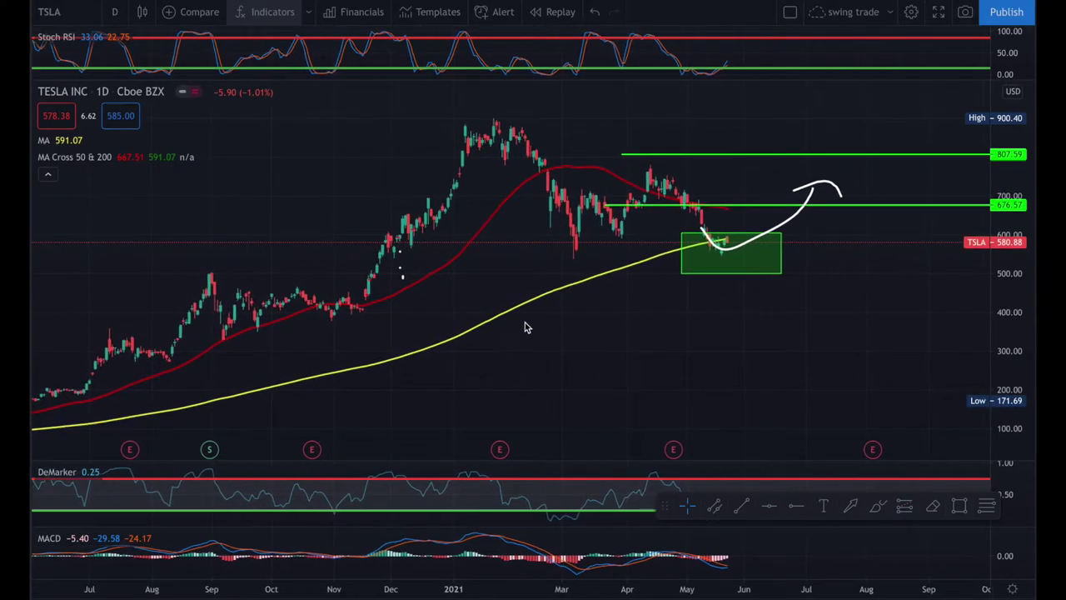
pyautogui.scroll(-5, 525, 327)
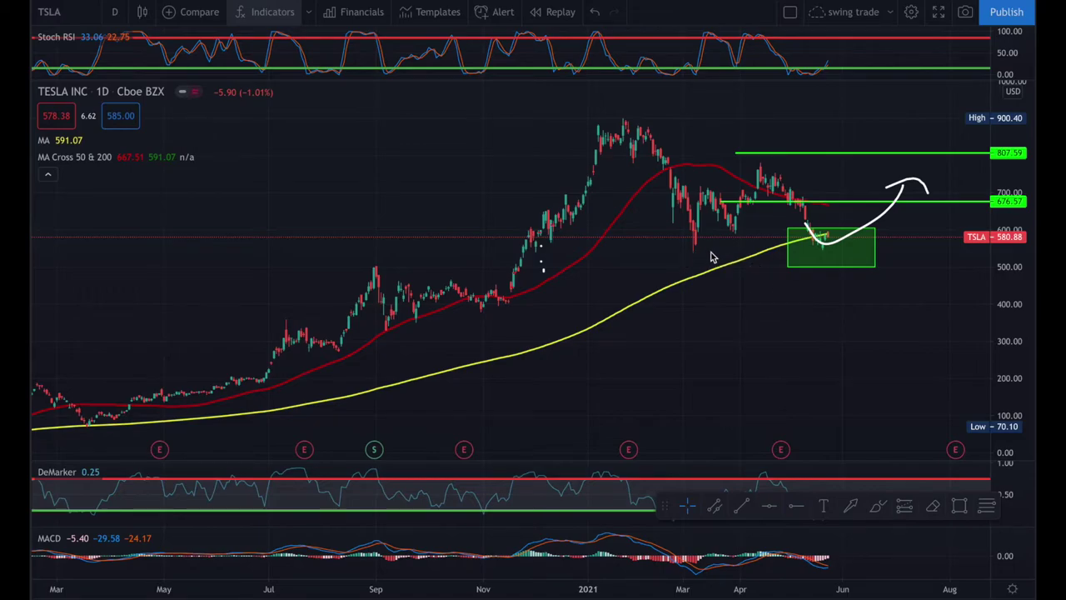
pyautogui.moveTo(790, 250); pyautogui.dragTo(683, 250)
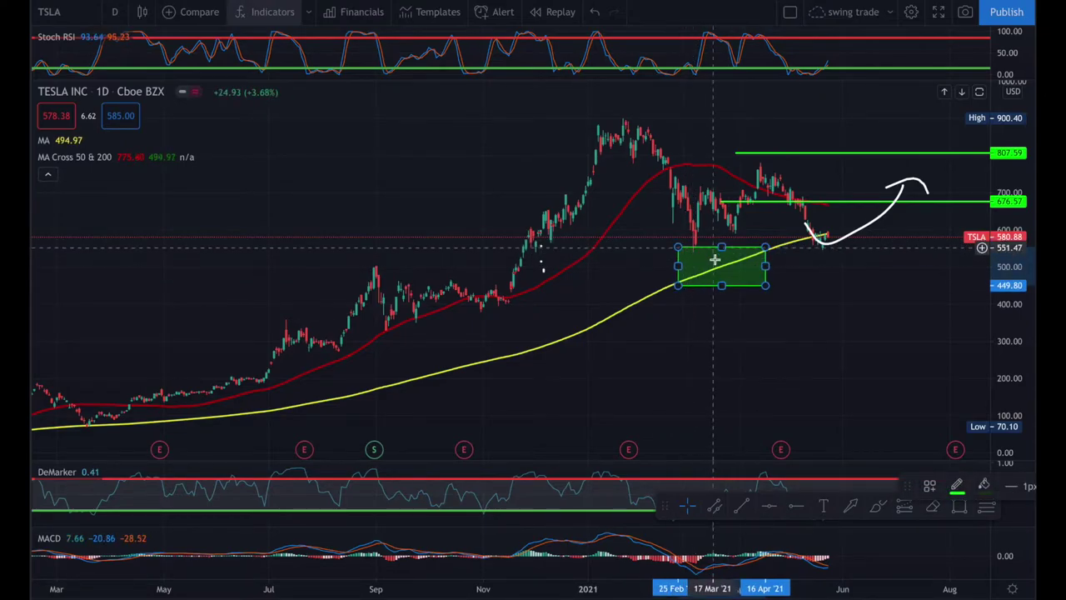
pyautogui.scroll(-3, 779, 165)
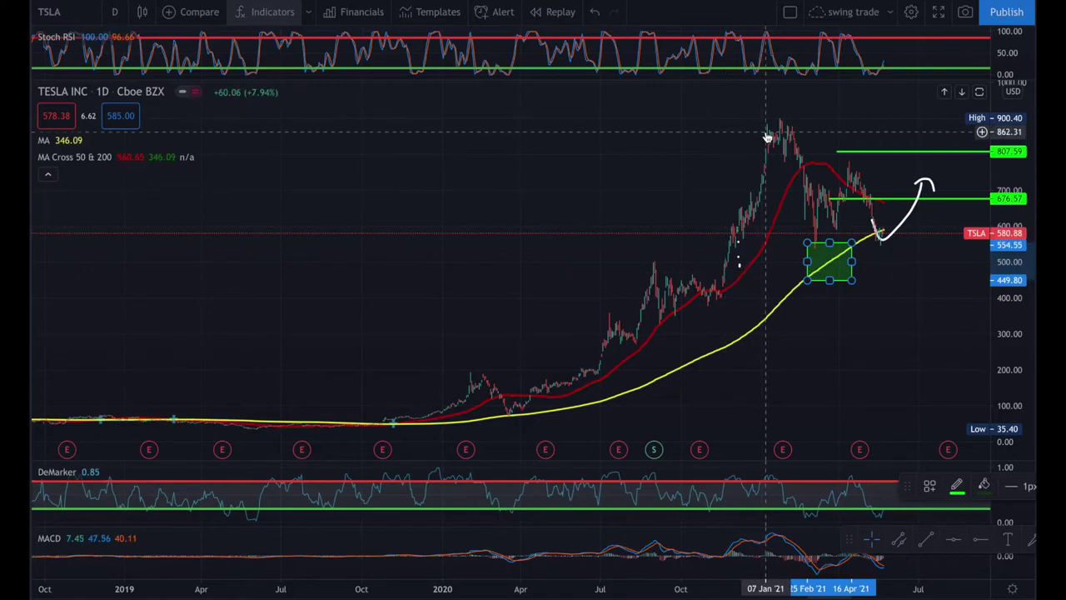
pyautogui.scroll(3, 768, 136)
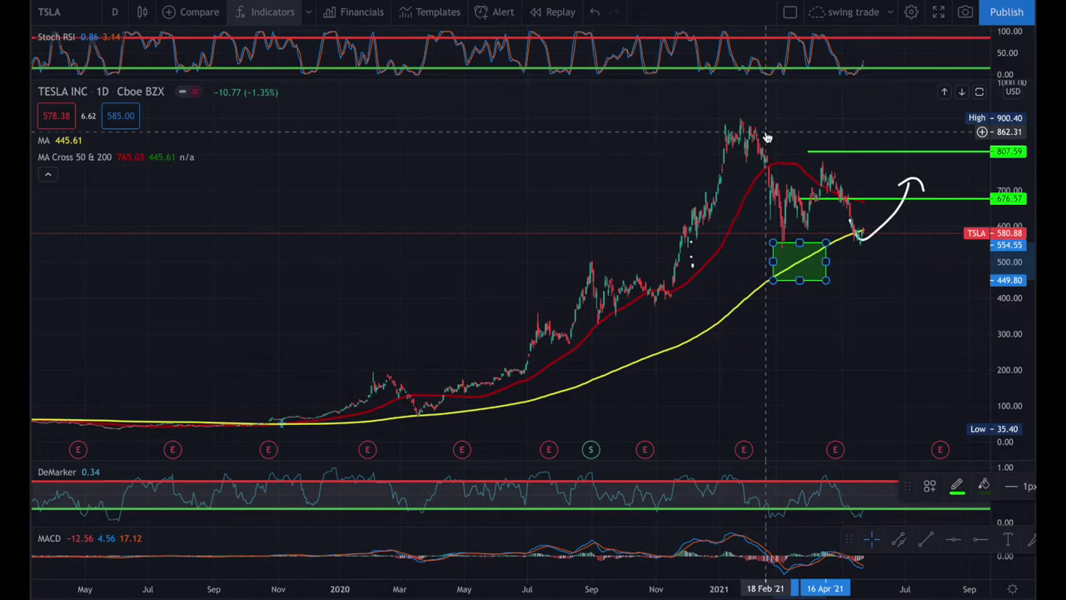
pyautogui.scroll(1, 794, 269)
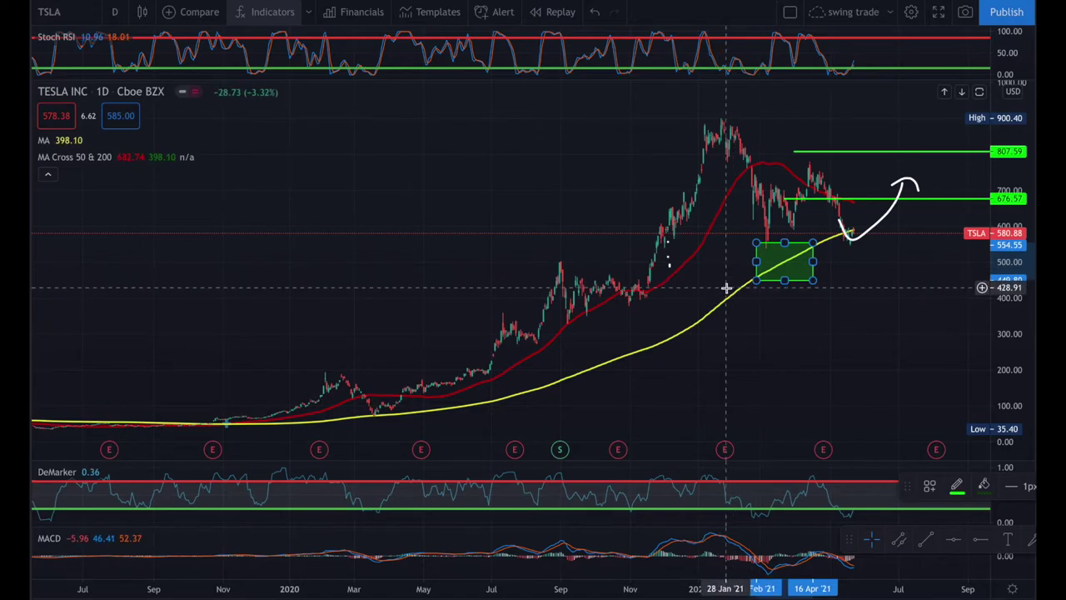
pyautogui.scroll(1, 632, 270)
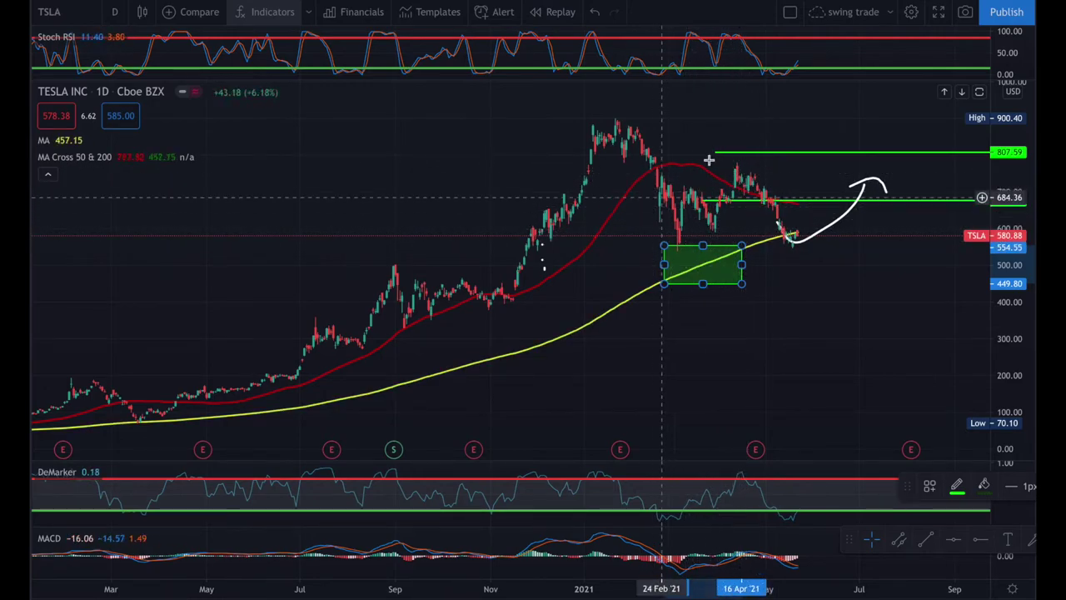
pyautogui.moveTo(719, 249); pyautogui.dragTo(789, 245)
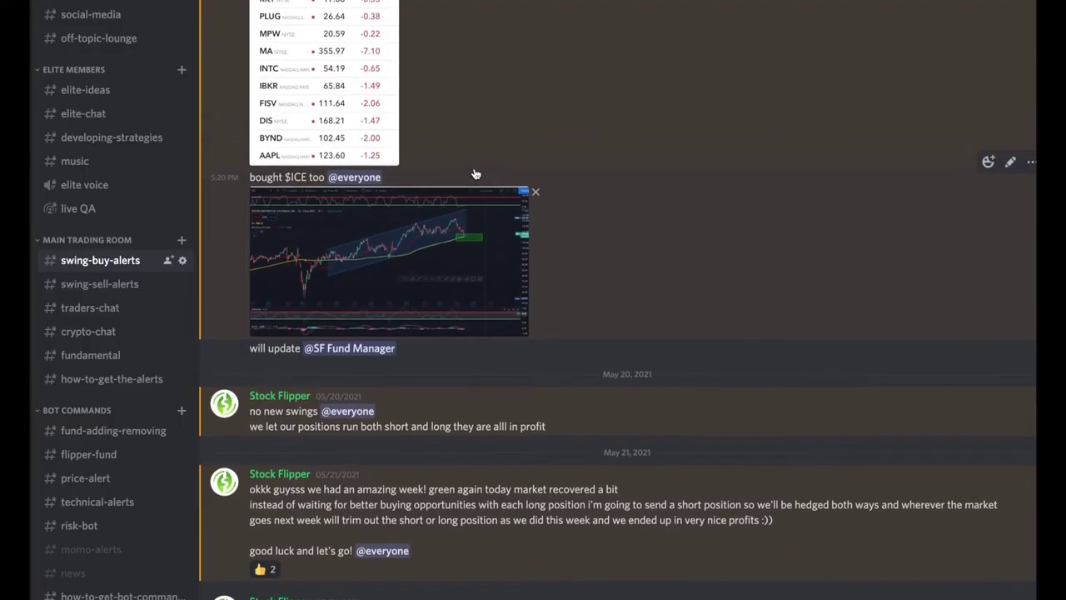
# Step: Scroll #swing-buy-alerts to the ICE post, view its chart image enlarged, then close it
pyautogui.scroll(1, 475, 174)
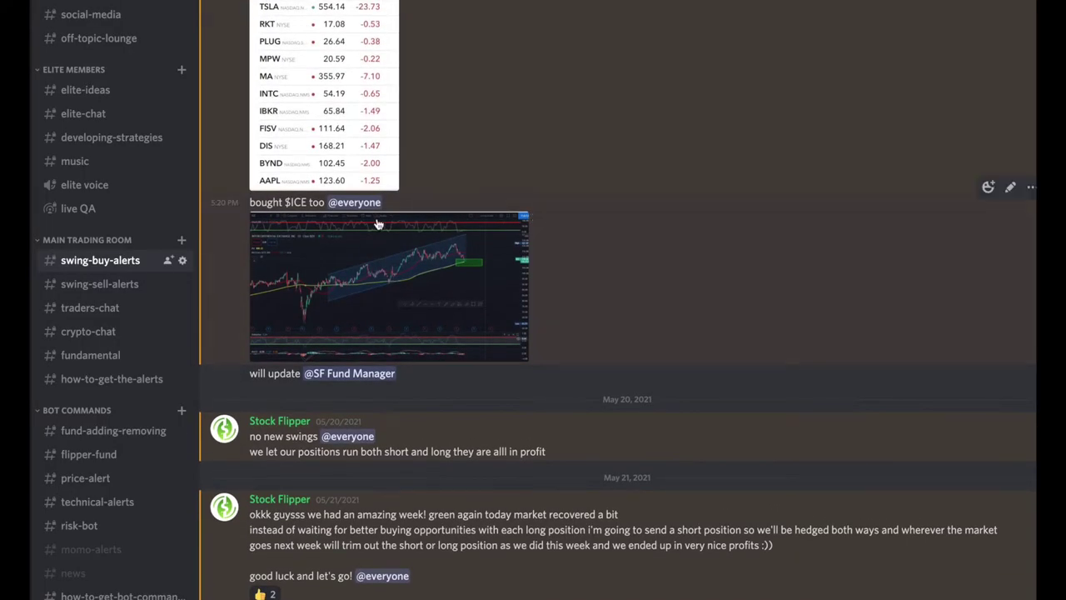
pyautogui.scroll(5, 296, 201)
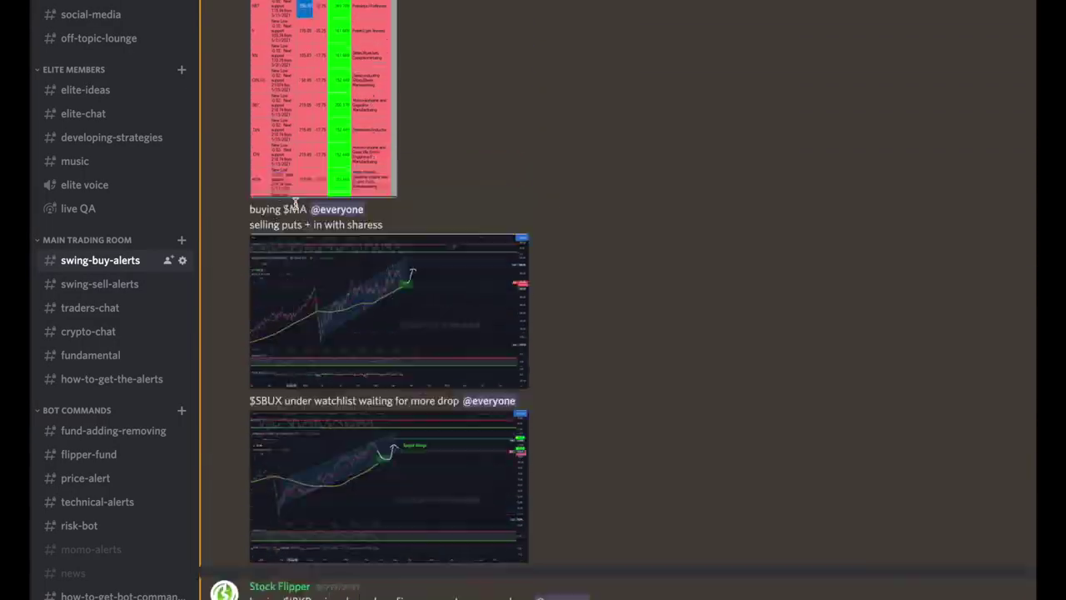
pyautogui.scroll(-8, 334, 375)
pyautogui.scroll(15, 362, 533)
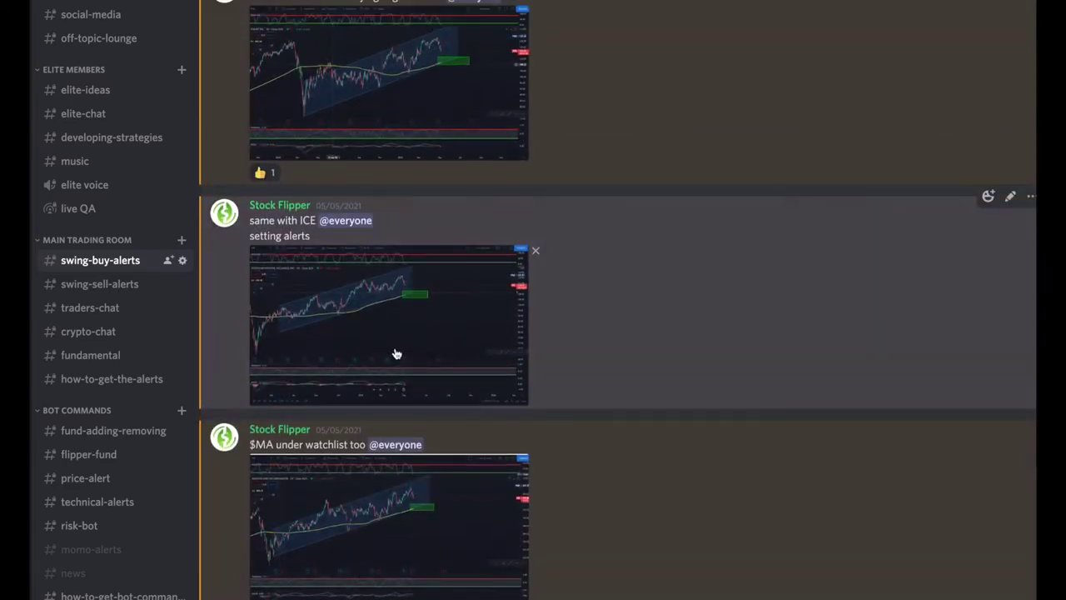
pyautogui.click(405, 349)
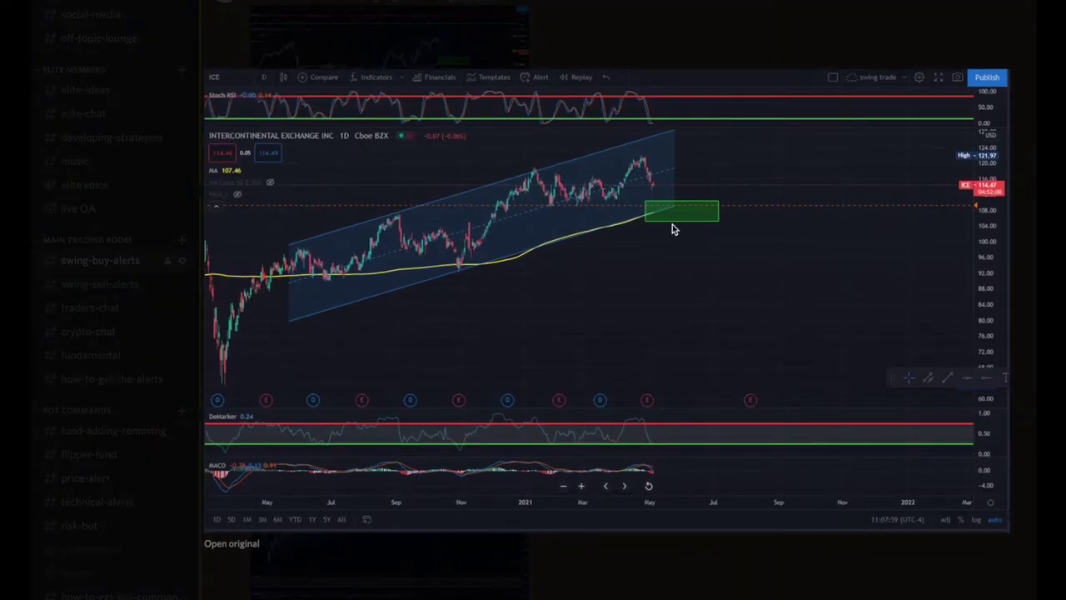
pyautogui.click(657, 35)
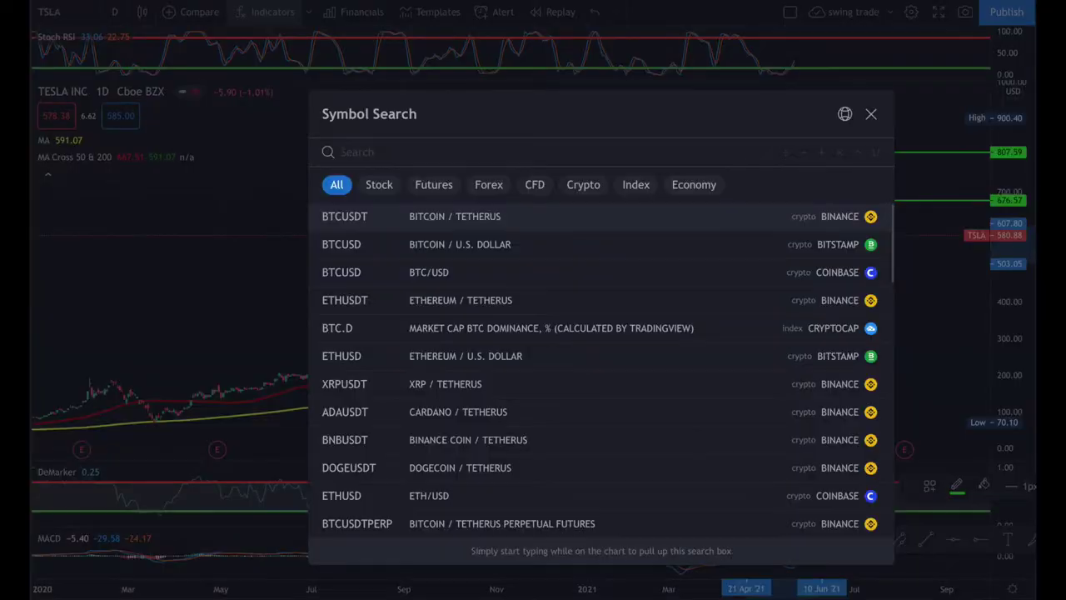
# Step: Load Intercontinental Exchange (ICE) in TradingView and zoom around its green buy zone
pyautogui.write('ICE')
pyautogui.click(682, 218)
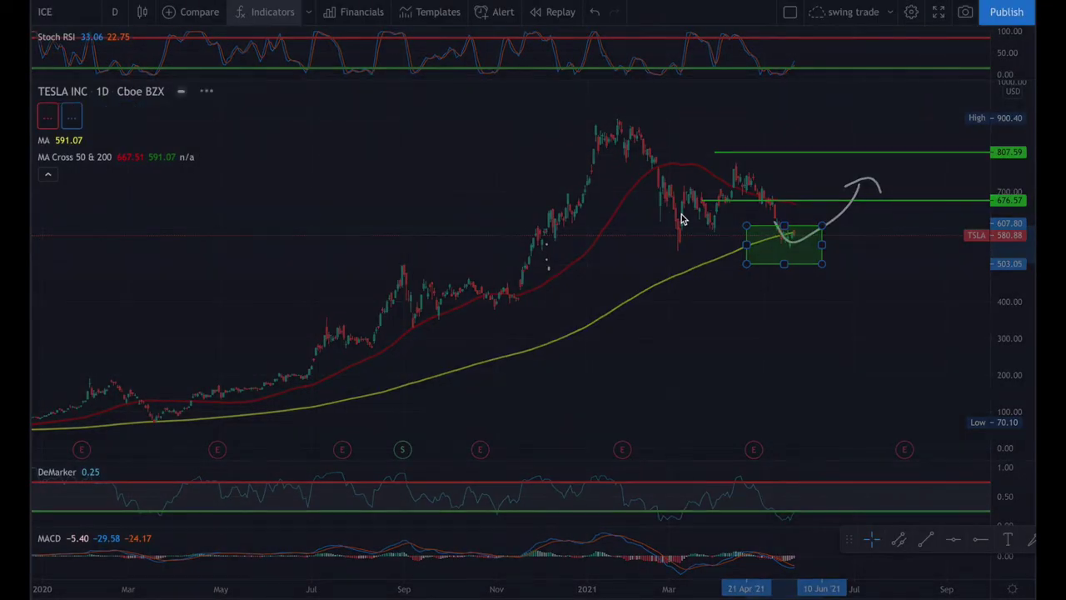
pyautogui.scroll(5, 683, 219)
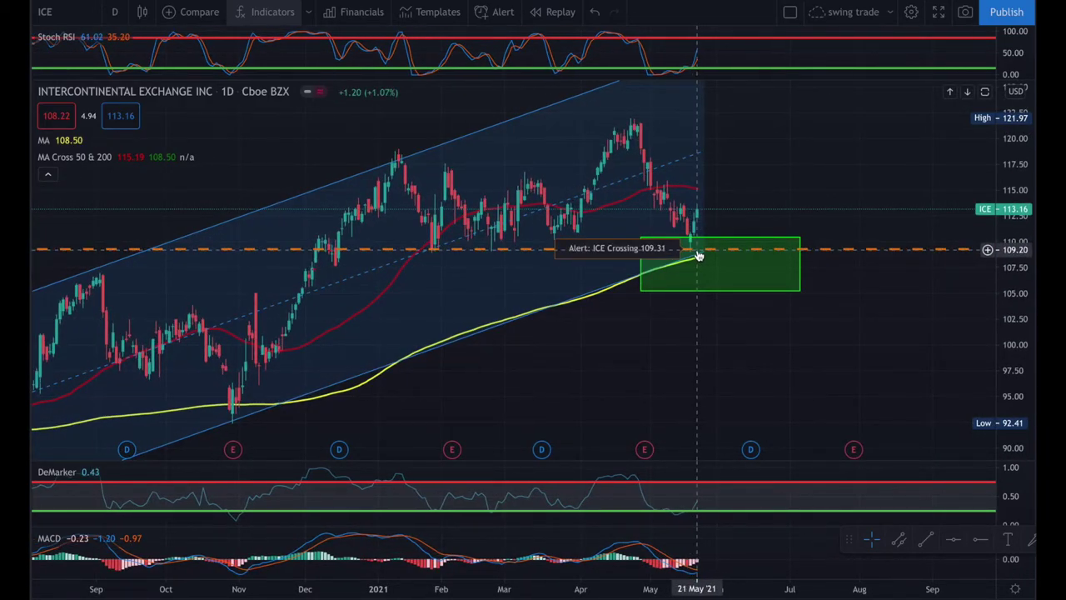
pyautogui.scroll(-3, 704, 254)
pyautogui.scroll(-3, 761, 285)
pyautogui.scroll(-1, 761, 287)
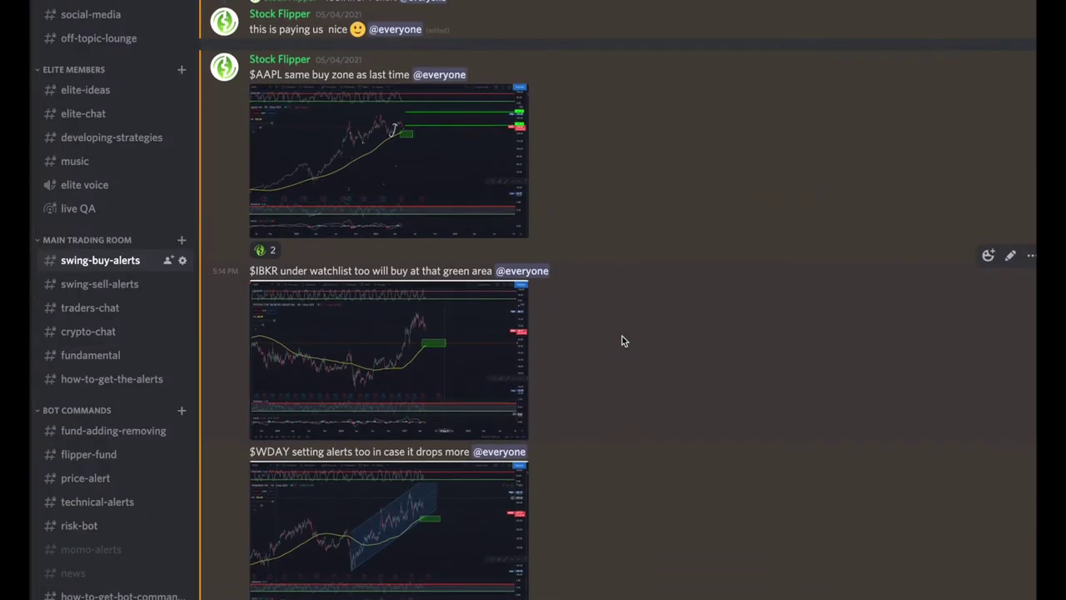
pyautogui.scroll(-2, 622, 335)
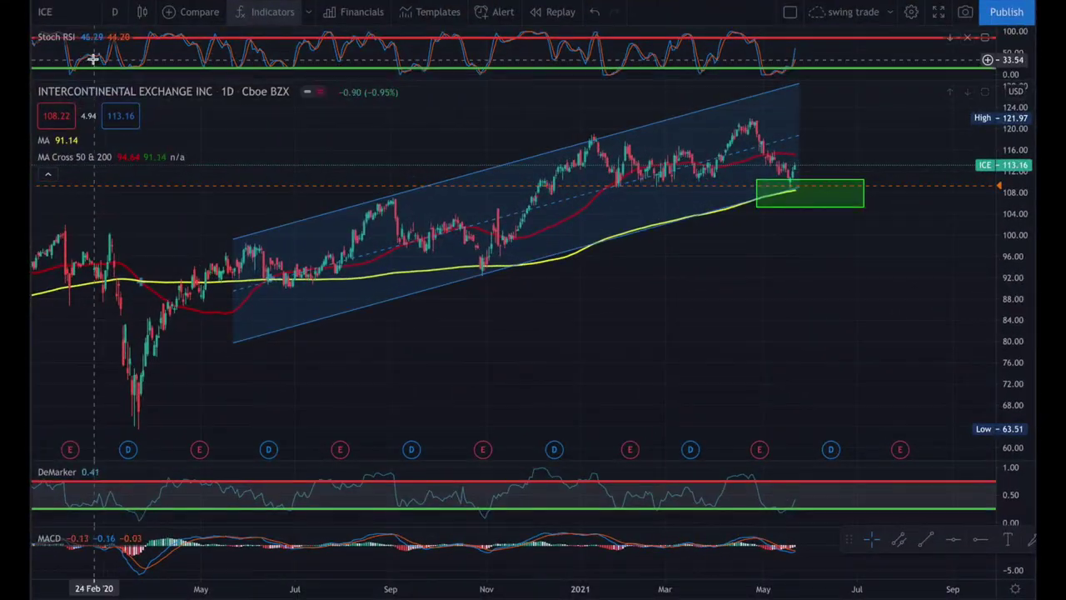
# Step: Switch the TradingView chart from ICE to Interactive Brokers (IBKR)
pyautogui.write('ibkr')
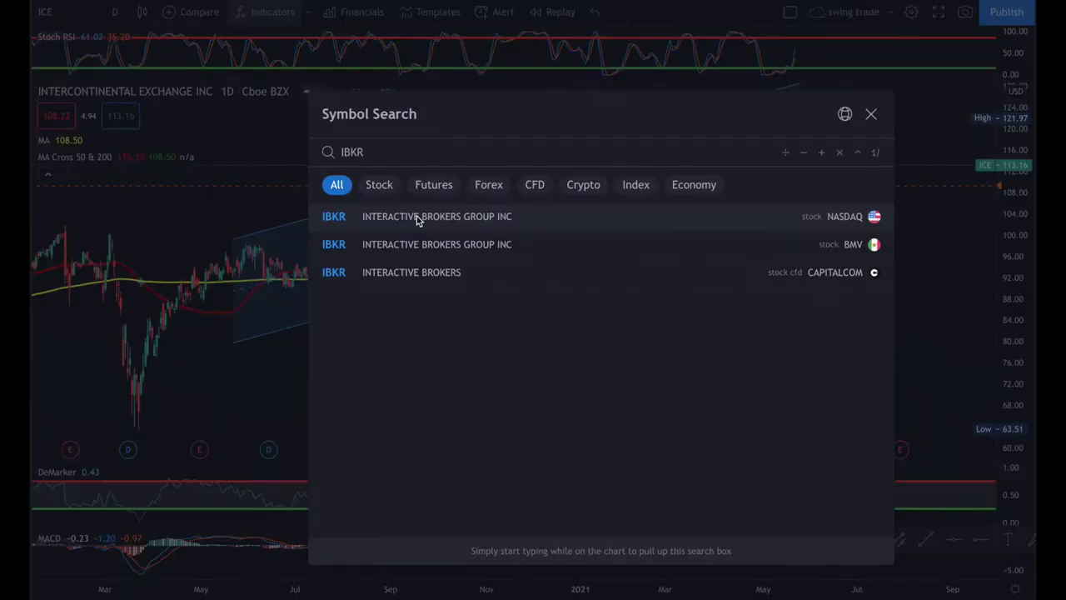
pyautogui.press('Escape')
pyautogui.scroll(4, 638, 286)
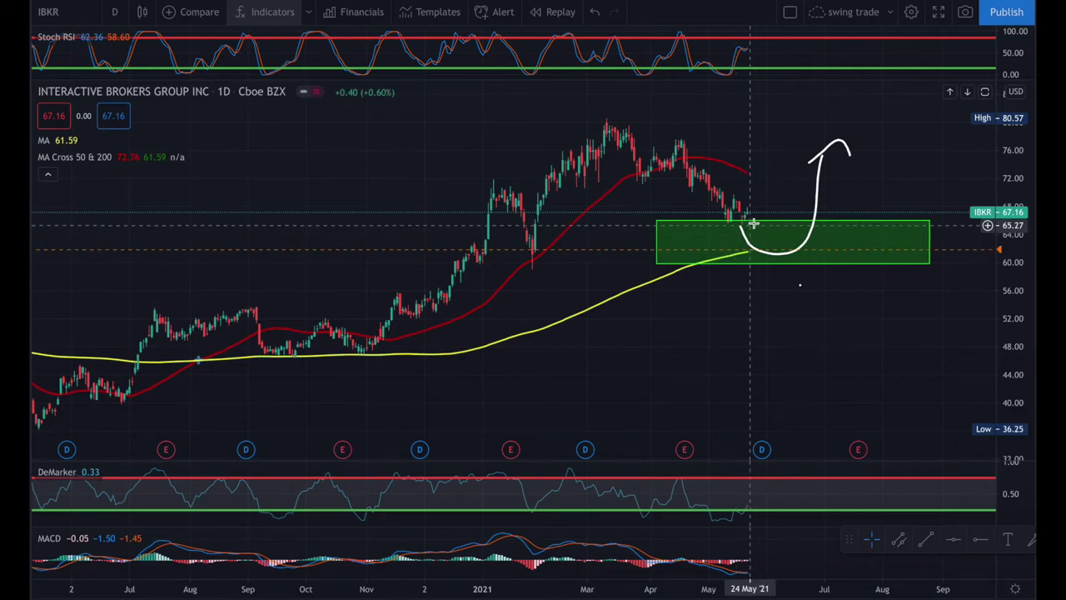
# Step: Change the chart symbol to WDAY and load Workday Inc with its green buy zone
pyautogui.click(78, 11)
pyautogui.write('WDAY')
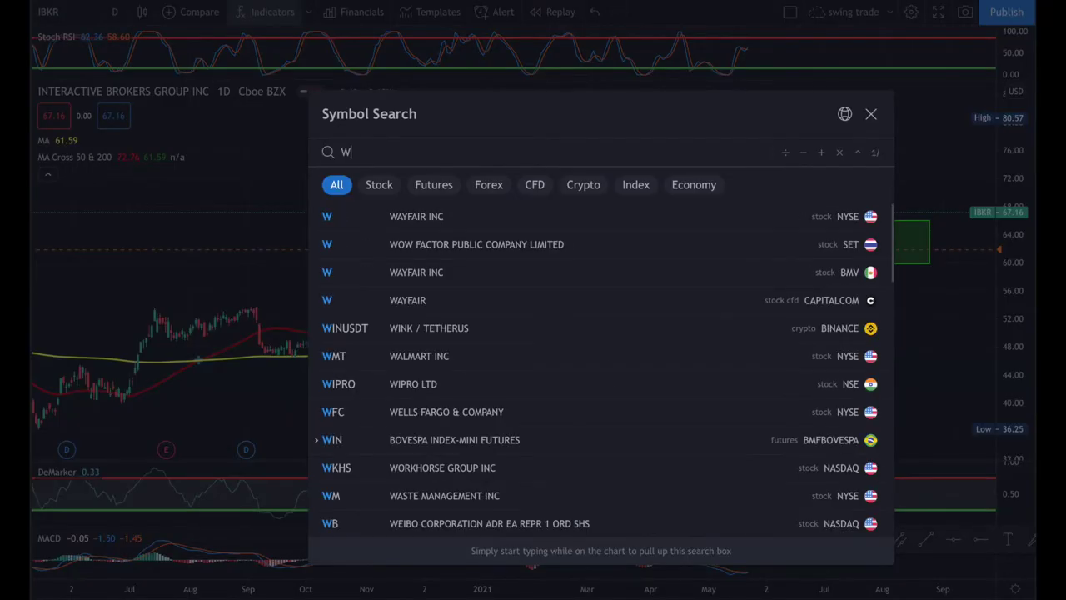
pyautogui.click(367, 218)
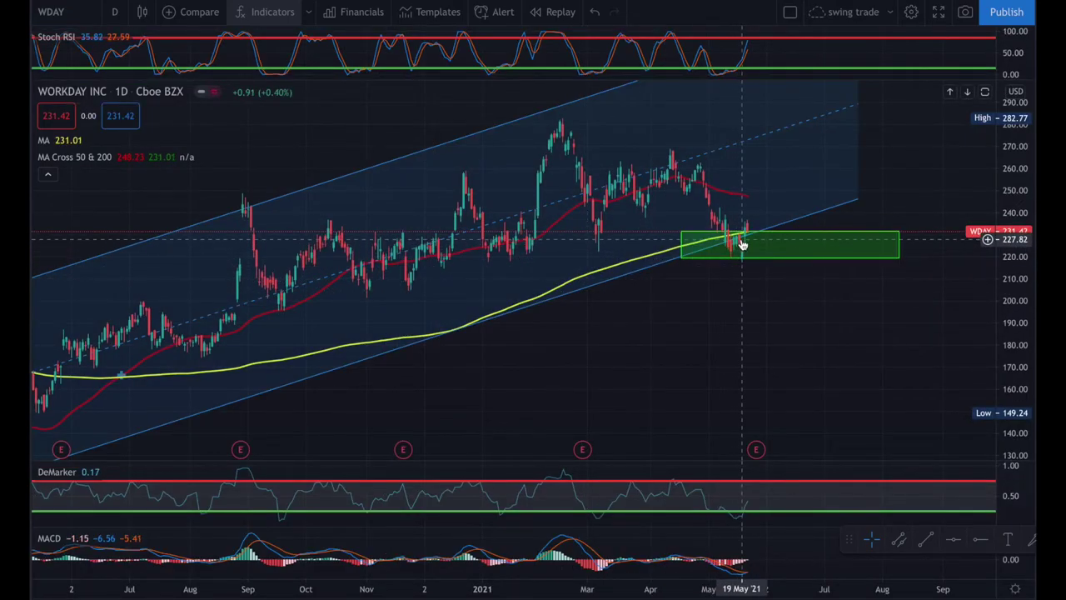
pyautogui.scroll(-3, 734, 240)
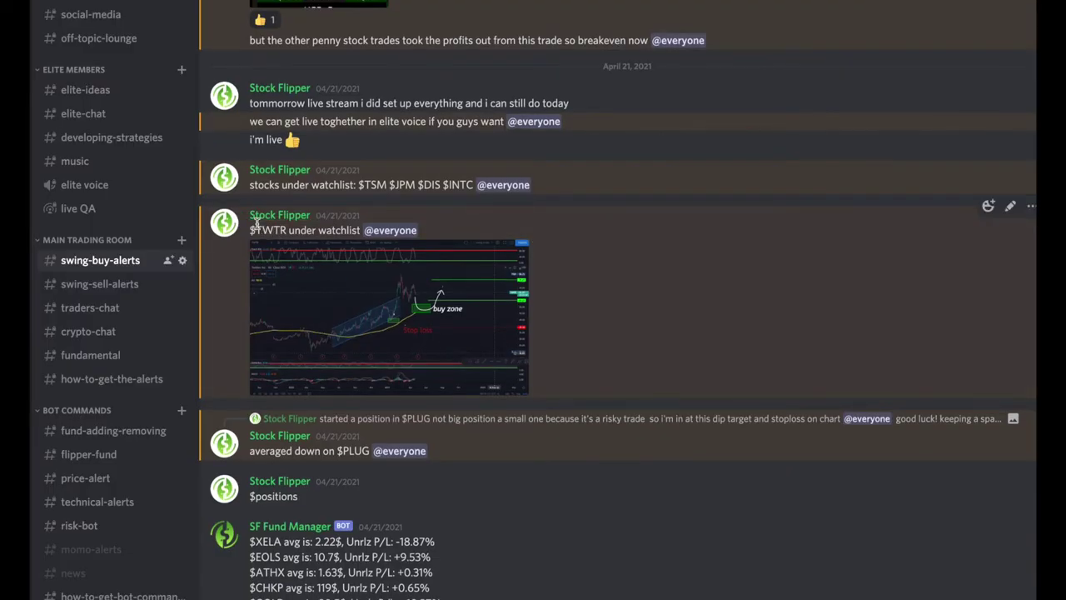
# Step: View the TWTR watchlist chart image enlarged in Discord, close it, then switch to TradingView
pyautogui.click(344, 284)
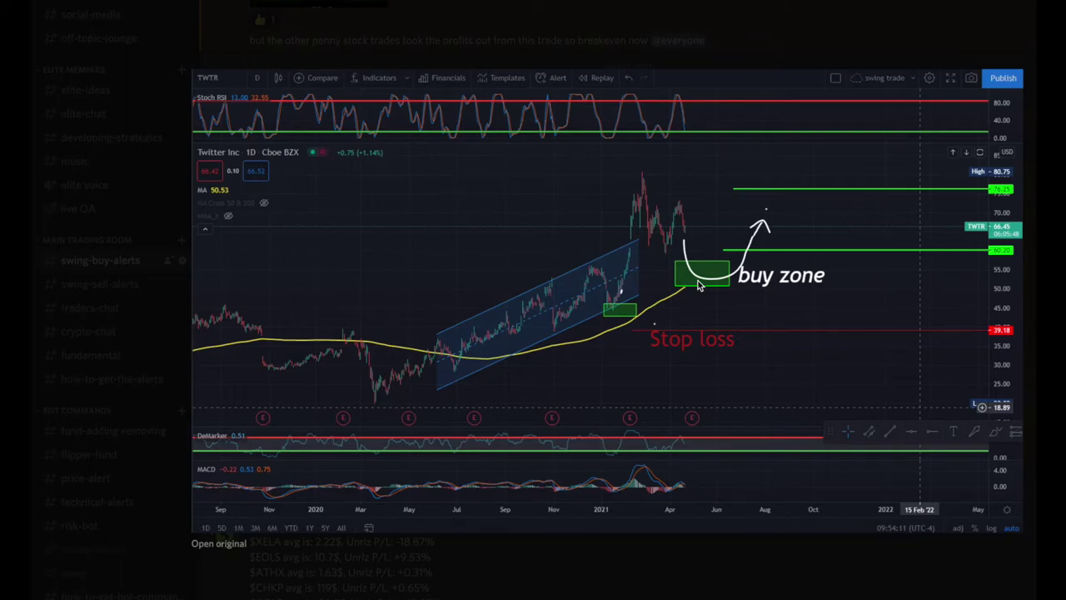
pyautogui.click(683, 64)
pyautogui.hotkey('ctrl', 'Up')
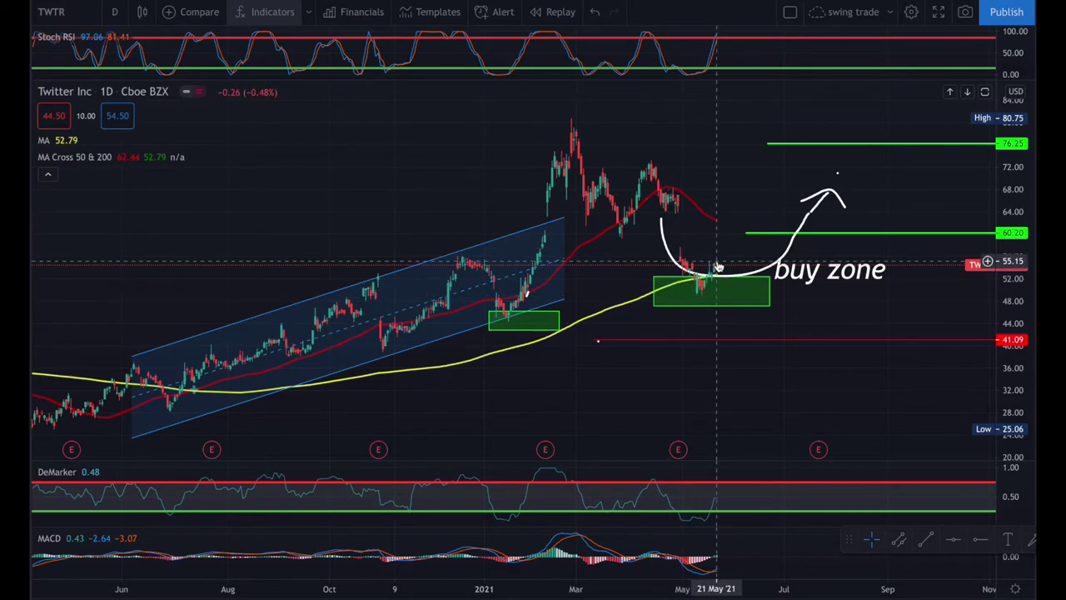
# Step: Scroll down on the Twitter Inc (TWTR) chart in TradingView
pyautogui.scroll(-2, 718, 267)
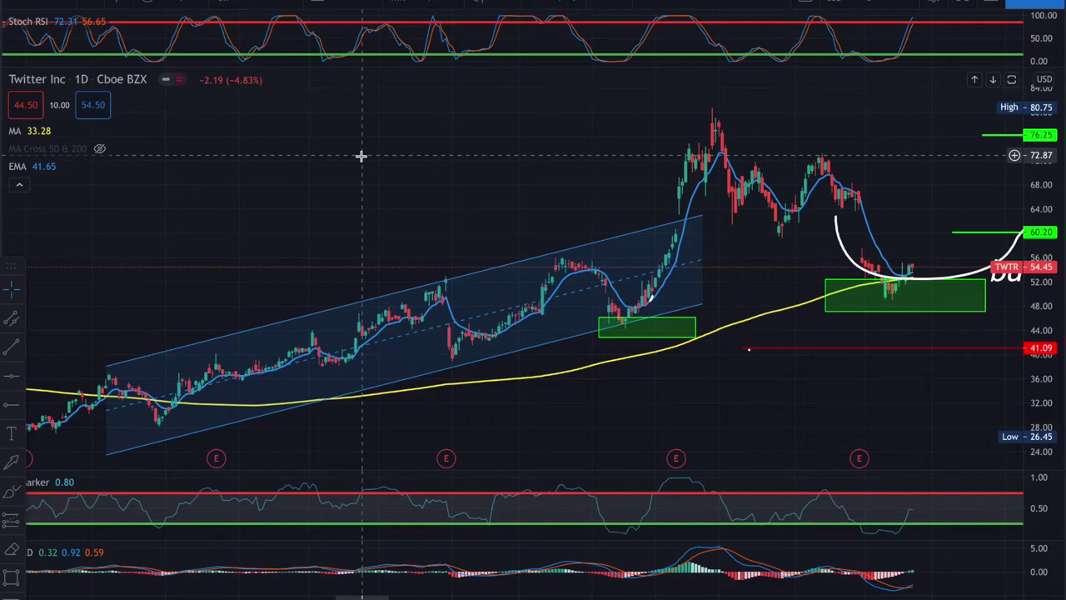
# Step: Measure the TWTR rally from the green buy zone to the peak, then dismiss the measurement
pyautogui.click(623, 331)
pyautogui.click(631, 343)
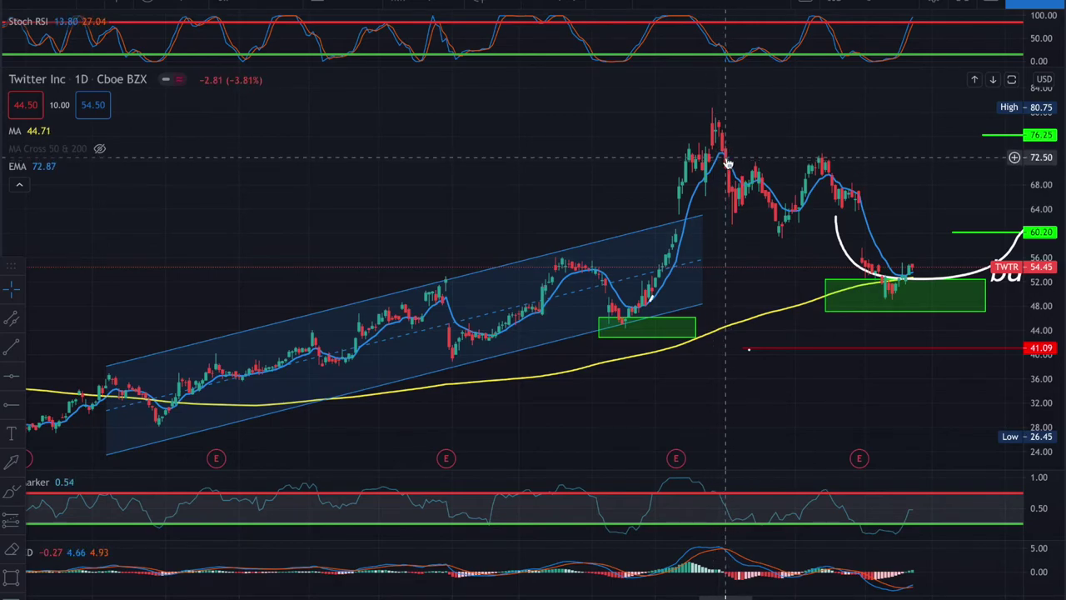
pyautogui.moveTo(631, 291); pyautogui.dragTo(725, 157)
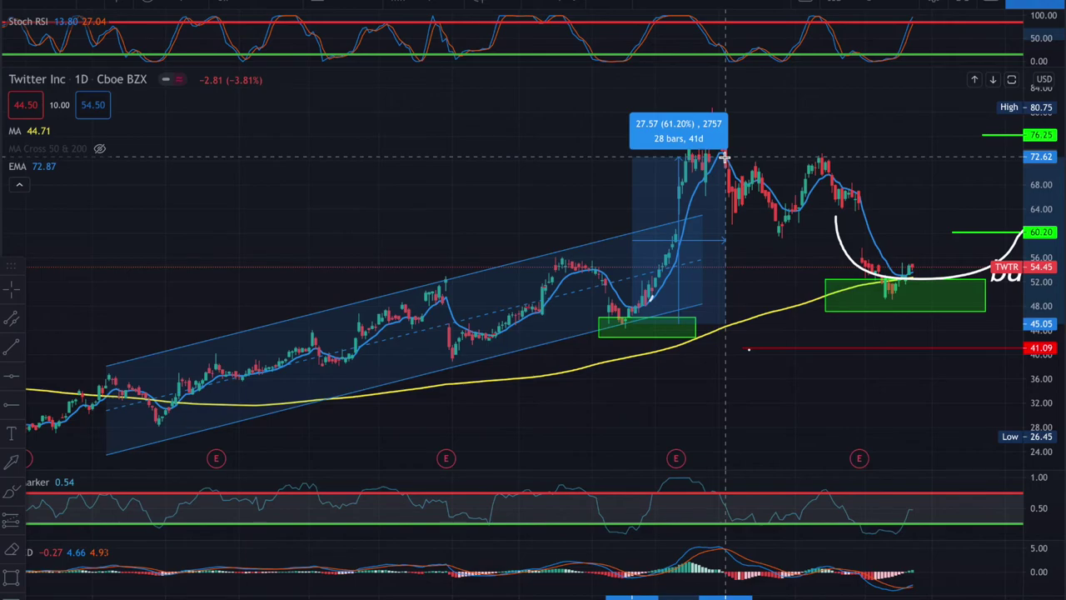
pyautogui.click(407, 151)
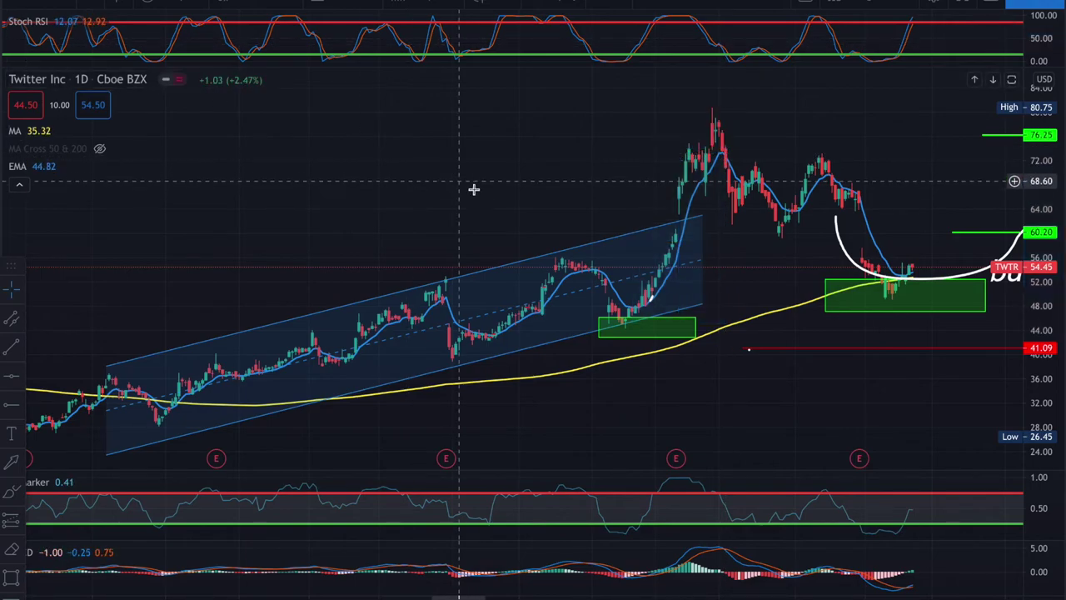